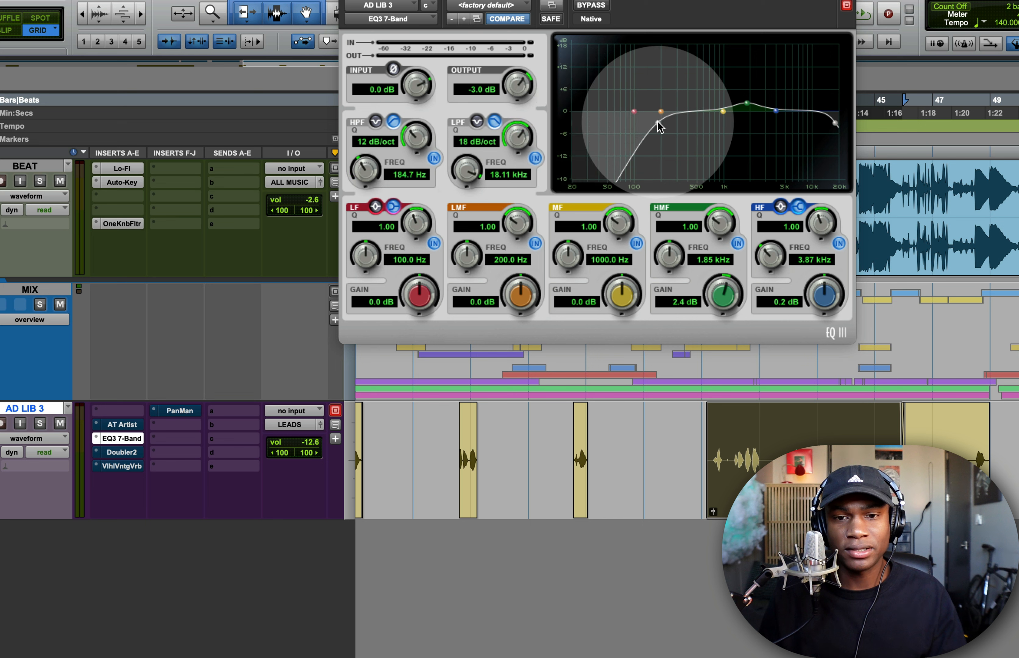
# Shape AD LIB 3's EQ with a 196.1 Hz high-pass, 2.39 kHz low-pass and 3.6 dB boost at 1.51 kHz, and browse the Vocals presets.
pyautogui.moveTo(835, 124); pyautogui.dragTo(739, 102)
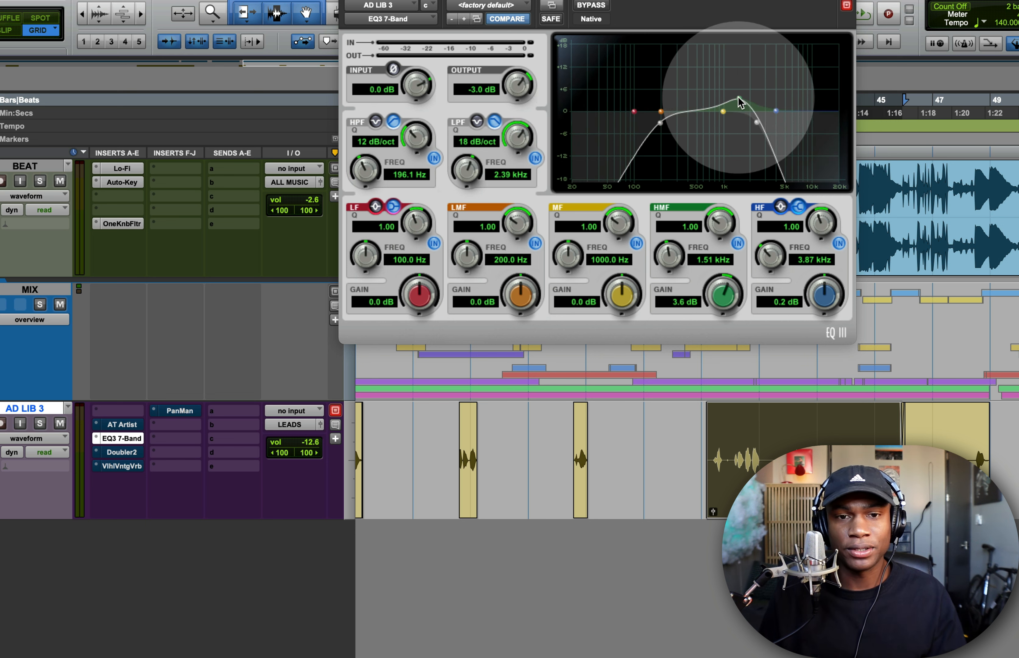
pyautogui.click(486, 5)
pyautogui.moveTo(509, 206)
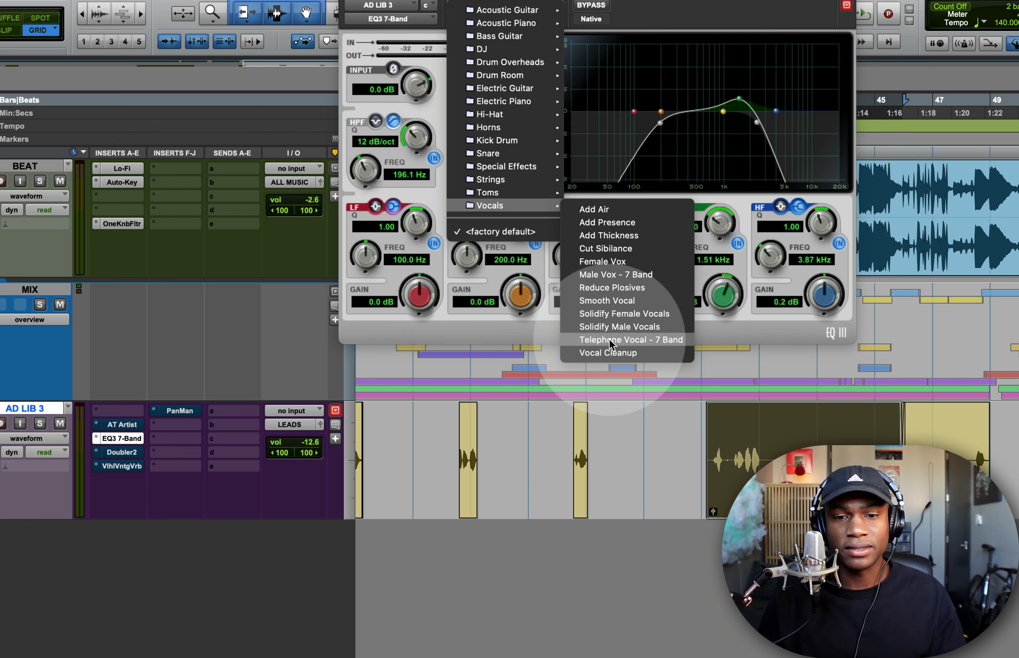
pyautogui.click(606, 365)
# Solo AD LIB 3, audition its selected clip from bar 39 with the EQ applied, and open the track's PanMan insert.
pyautogui.click(703, 414)
pyautogui.hotkey('shift', 's')
pyautogui.press('space')
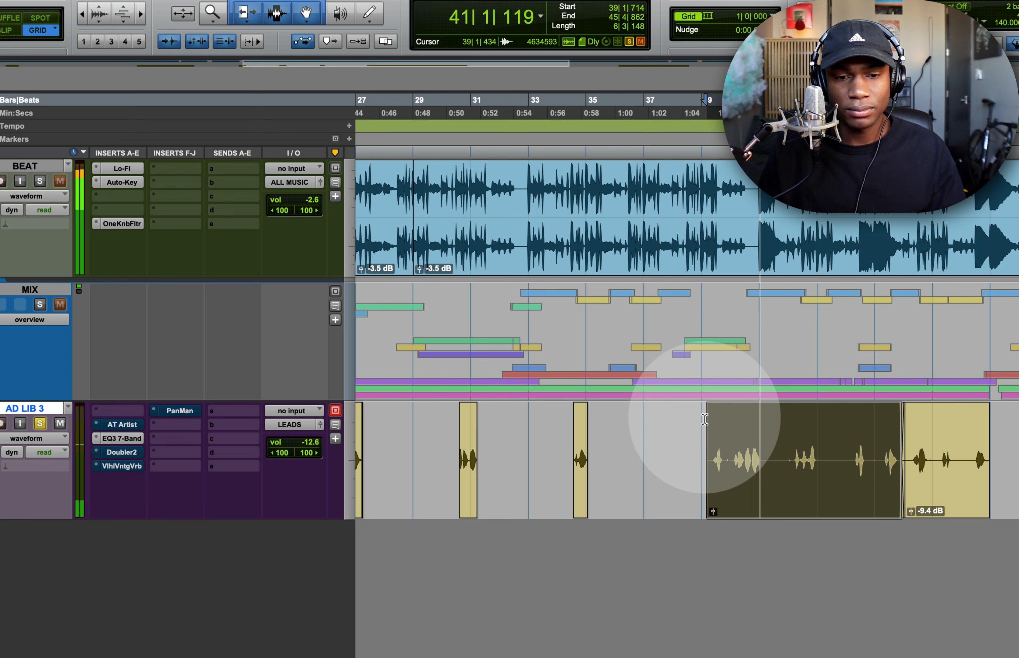
pyautogui.press('space')
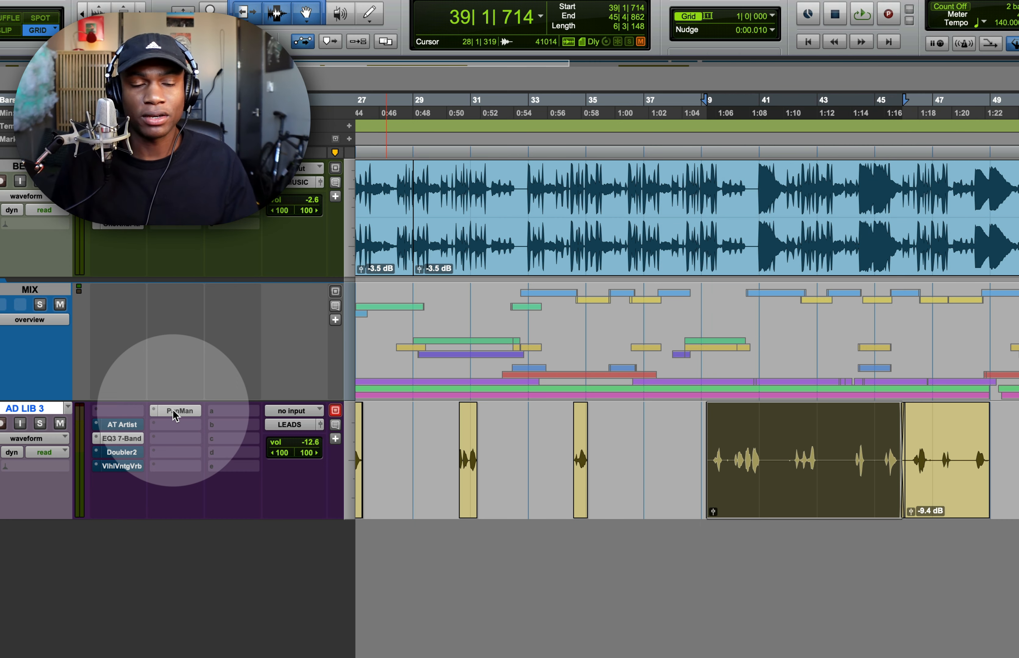
pyautogui.click(172, 410)
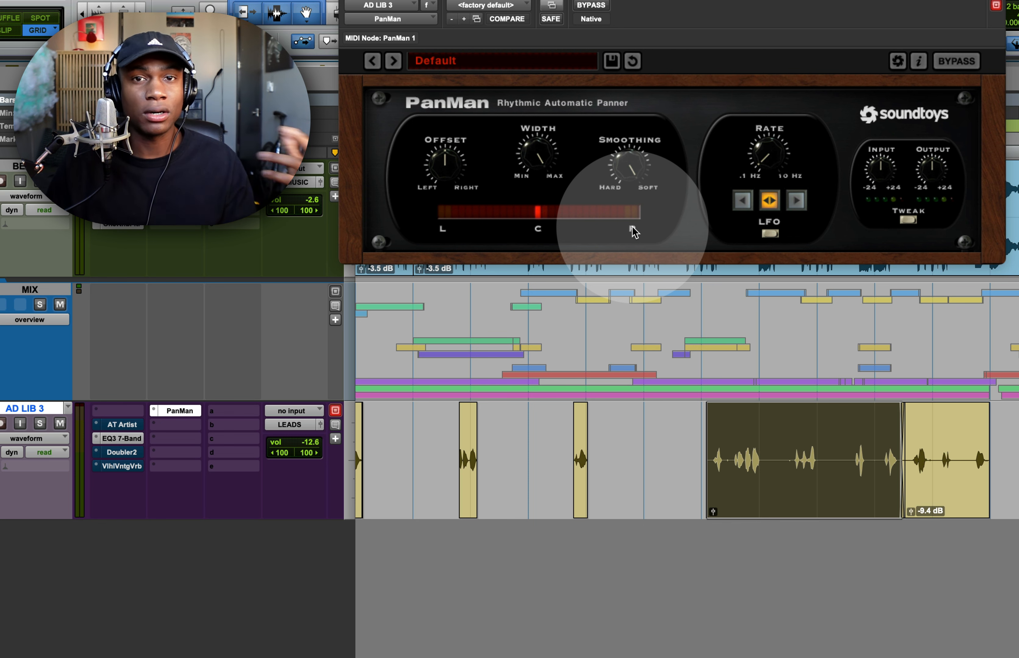
# Duplicate AD LIB 3 once without its active playlist, and pan the original hard left and the copy hard right.
pyautogui.hotkey('alt', 'shift', 'd')
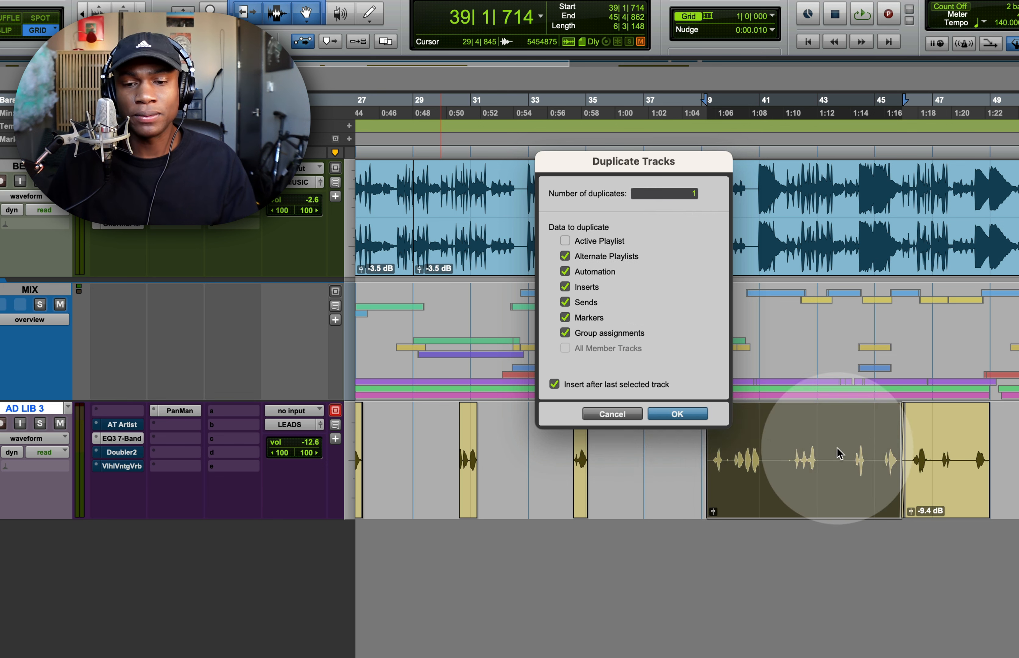
pyautogui.press('Return')
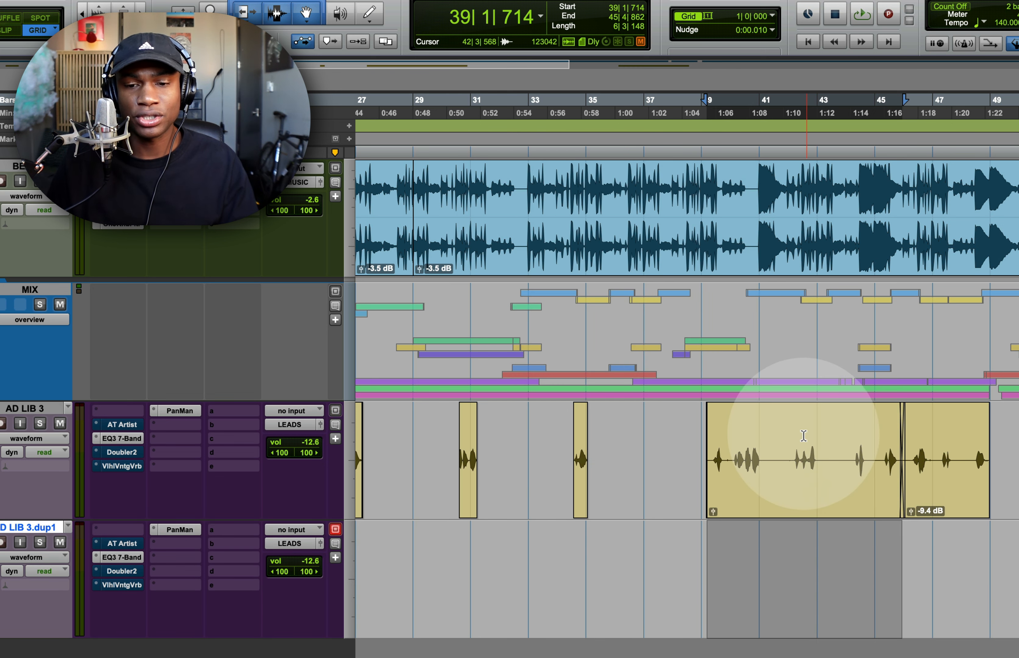
pyautogui.moveTo(788, 449); pyautogui.dragTo(820, 449)
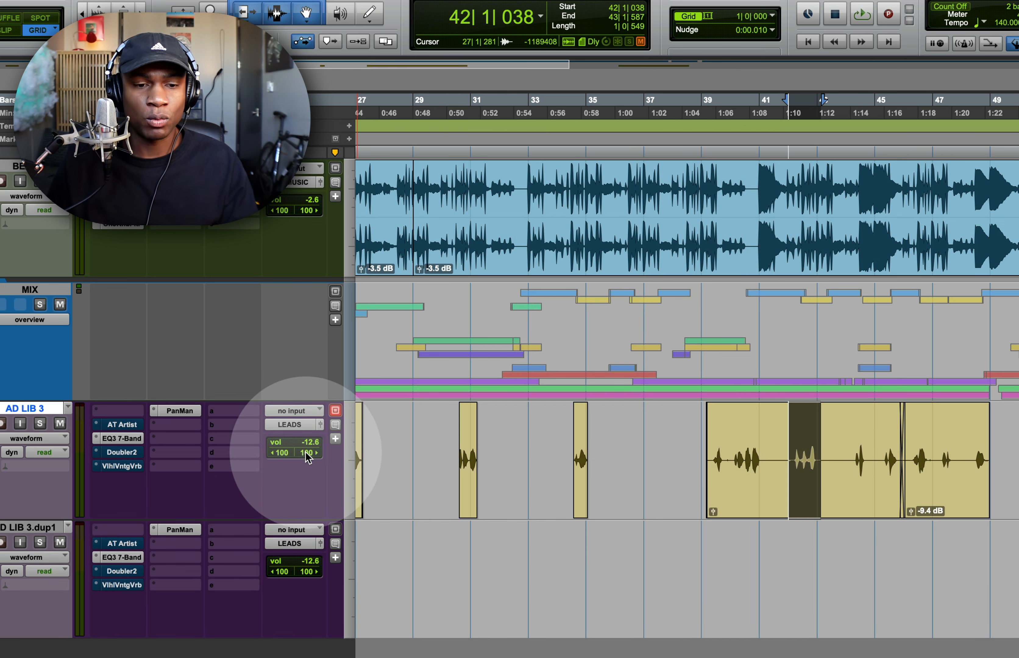
pyautogui.moveTo(305, 453); pyautogui.dragTo(32, 477)
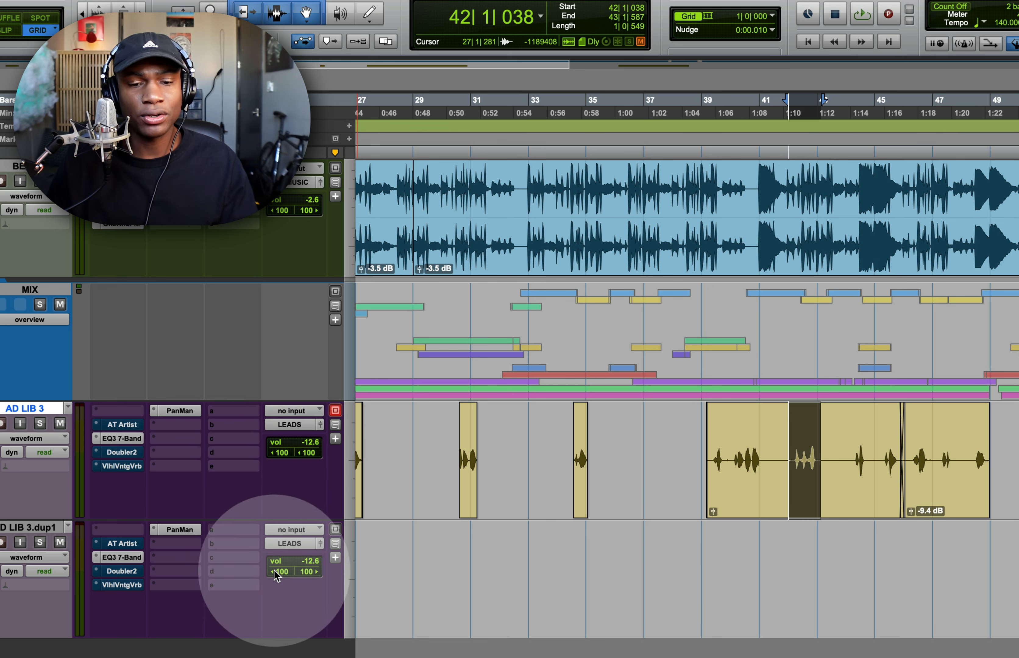
# Move the ad-lib phrases around bars 42, 45 and 47 from AD LIB 3 down to the duplicate track, splitting the last clip as needed.
pyautogui.moveTo(804, 468); pyautogui.dragTo(803, 561)
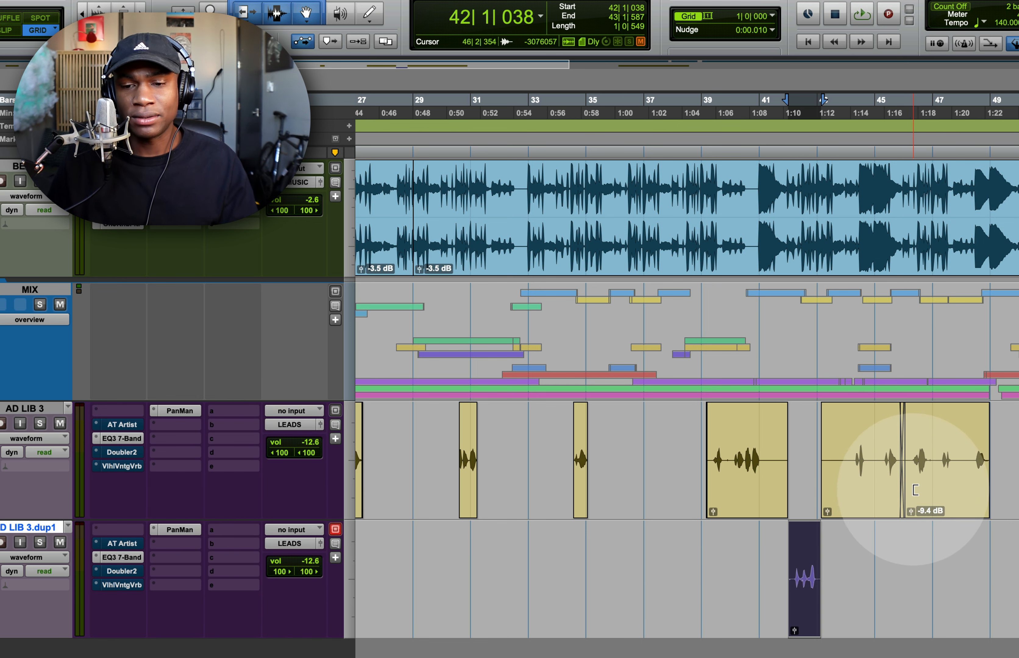
pyautogui.moveTo(876, 453); pyautogui.dragTo(883, 577)
pyautogui.moveTo(932, 430); pyautogui.dragTo(929, 430)
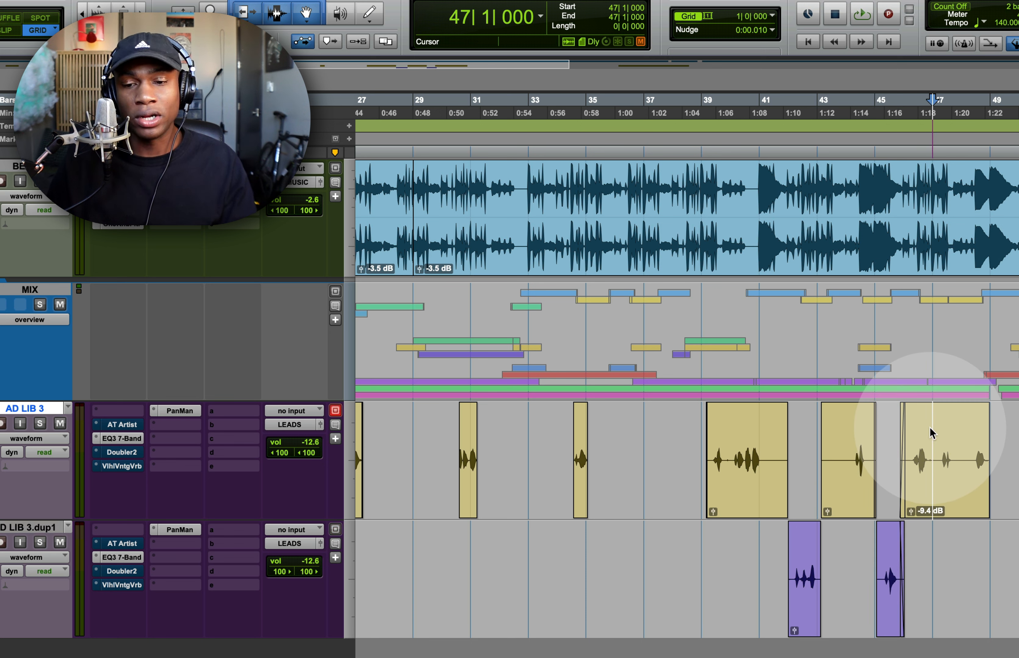
pyautogui.press('super+e')
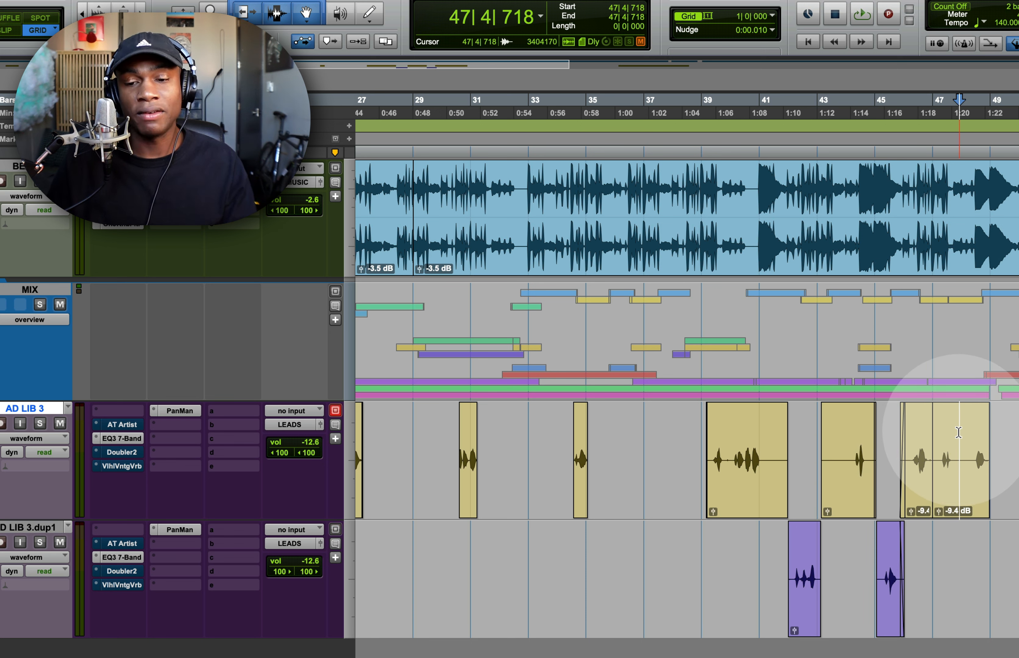
pyautogui.moveTo(958, 432); pyautogui.dragTo(929, 432)
pyautogui.moveTo(944, 481); pyautogui.dragTo(943, 580)
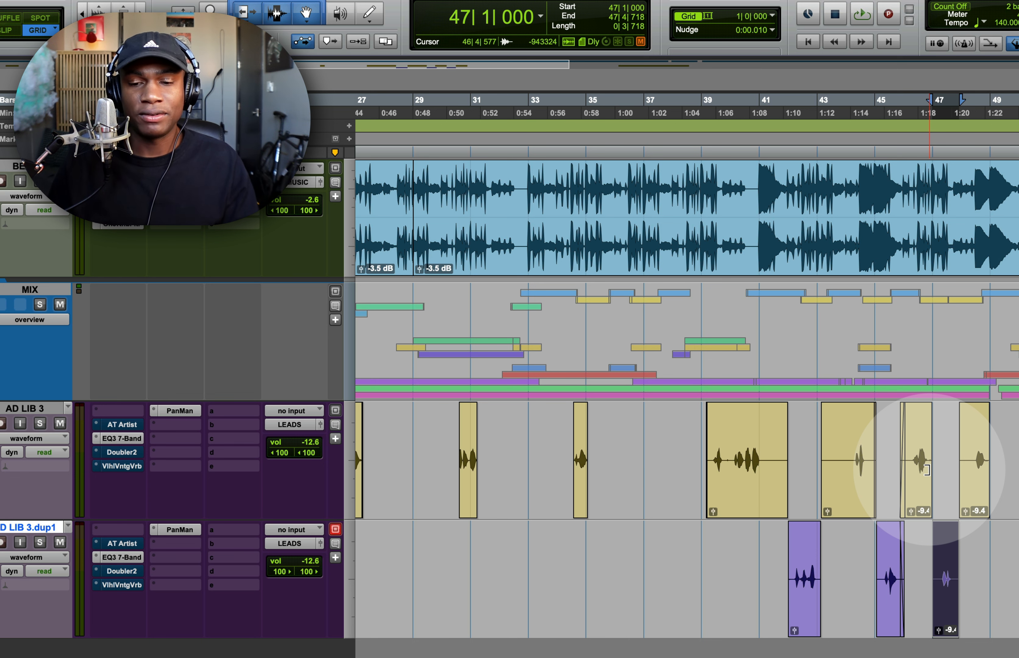
# Undo the ad-lib clip moves and splits, the hard panning and the track duplication.
pyautogui.press('super+z')
pyautogui.press('super+z')
pyautogui.press('super+z')
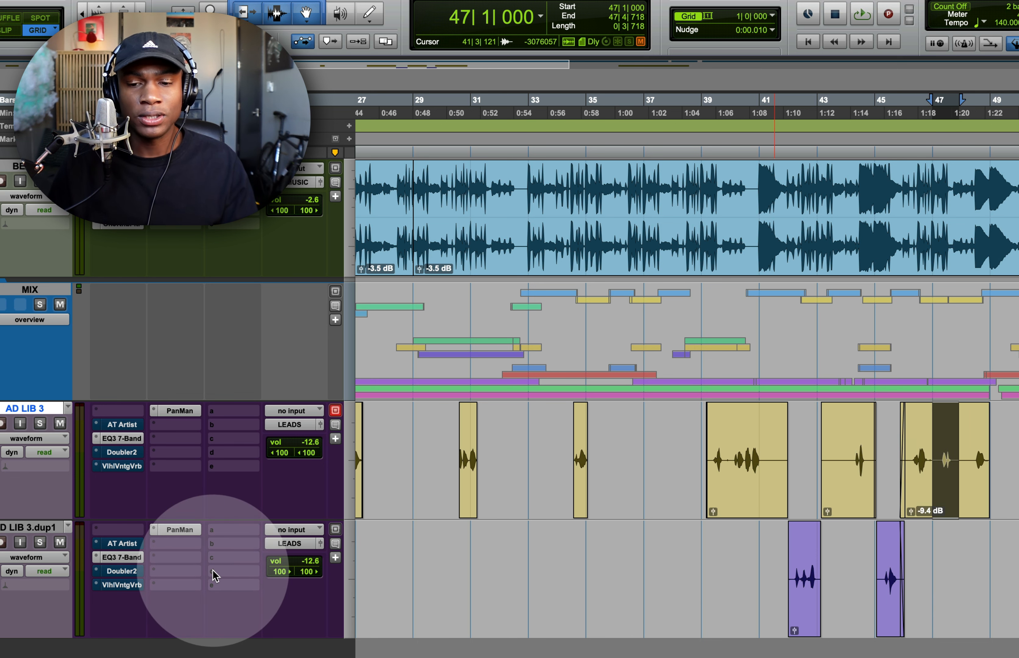
# Audition the ad-libs from bar 39 with PanMan's auto-panning in the mix and with AD LIB 3 soloed, and close the plug-in.
pyautogui.click(180, 410)
pyautogui.hotkey('shift', 's')
pyautogui.press('space')
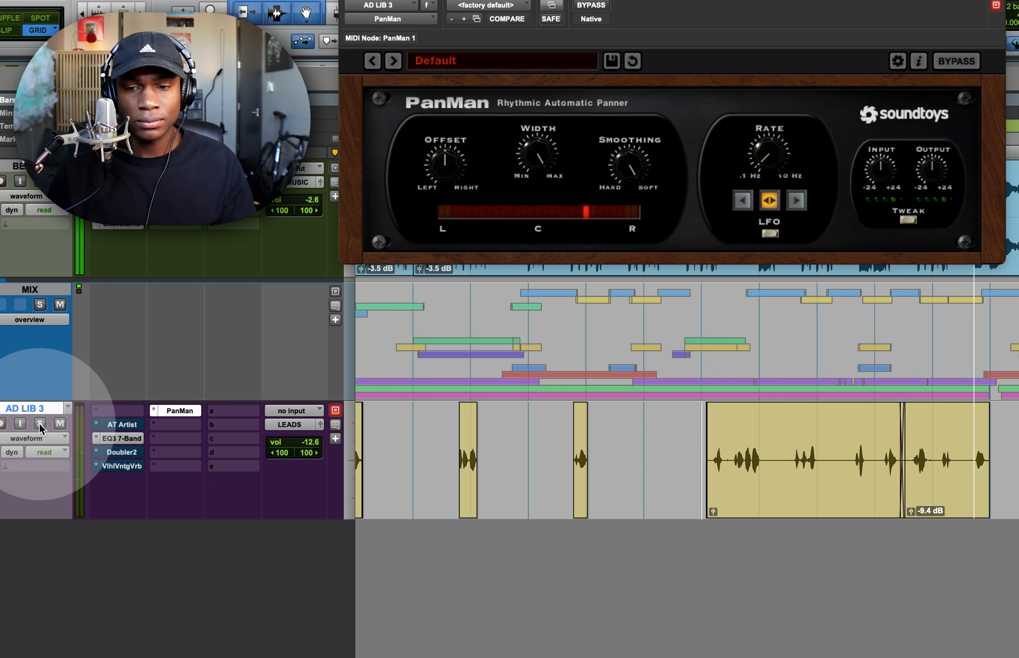
pyautogui.click(40, 425)
pyautogui.press('space')
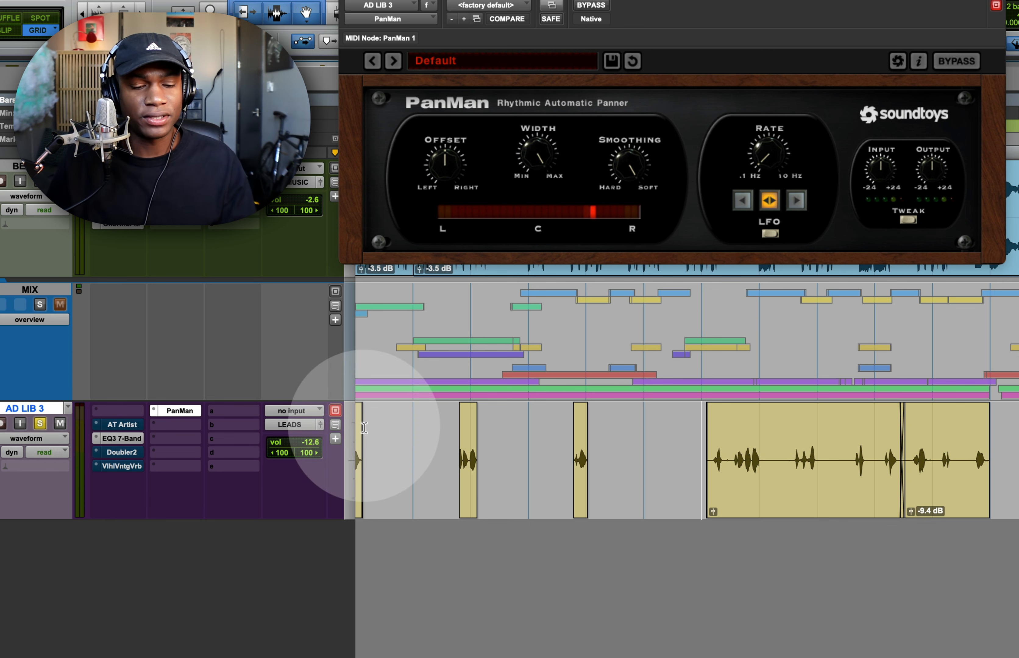
pyautogui.press('super+w')
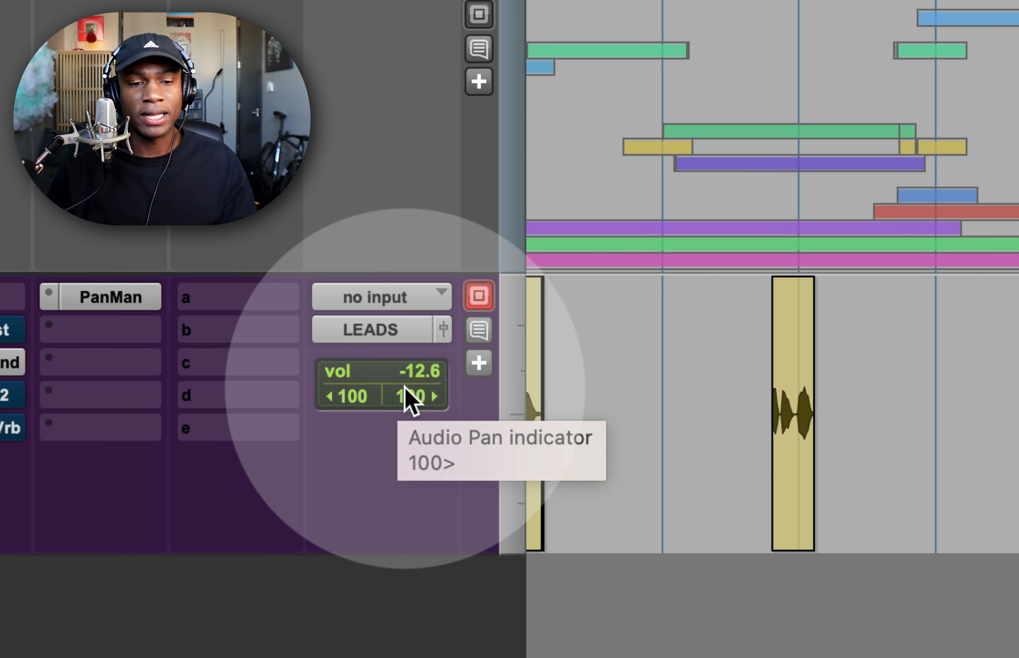
# Reset AD LIB 3's volume to 0.0 dB, play the ad-libs, and lower the volume to -11.2 dB.
pyautogui.keyDown('alt'); pyautogui.click(428, 376); pyautogui.keyUp('alt')
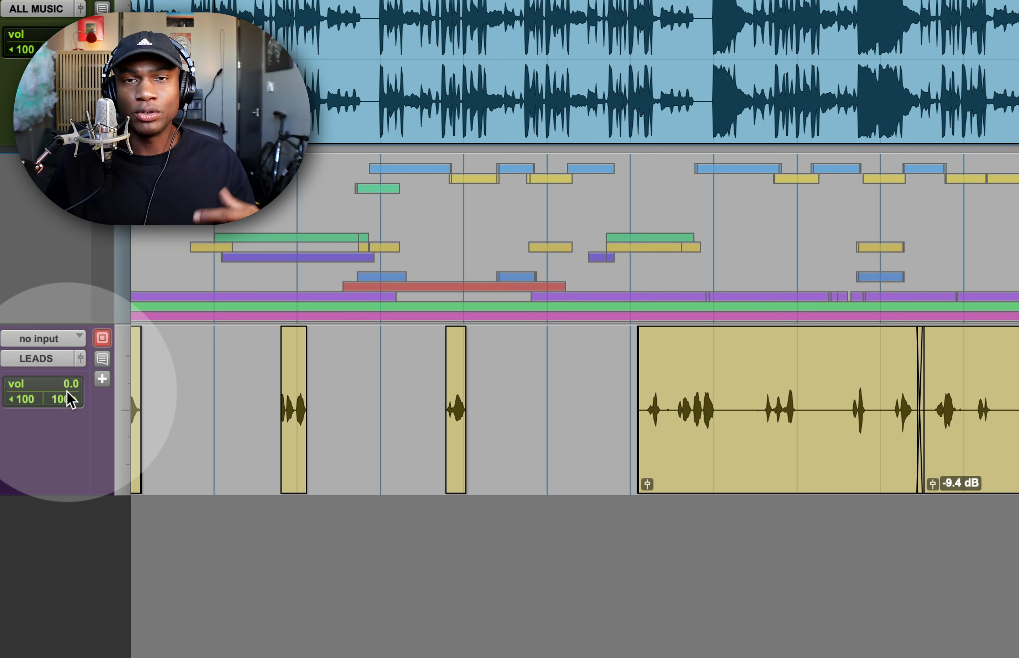
pyautogui.press('space')
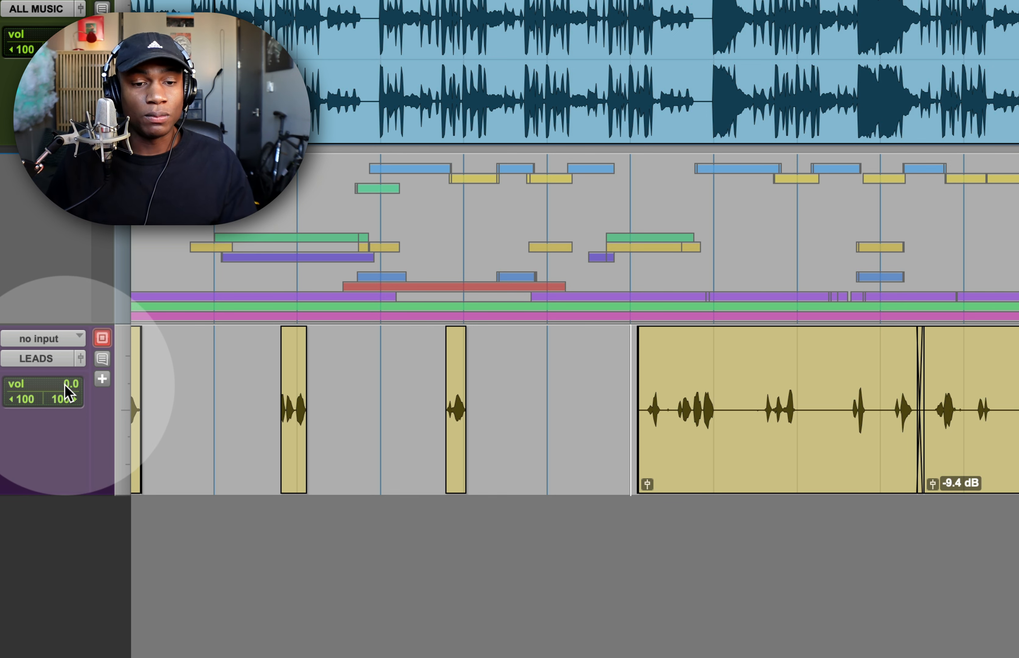
pyautogui.moveTo(67, 391); pyautogui.dragTo(64, 408)
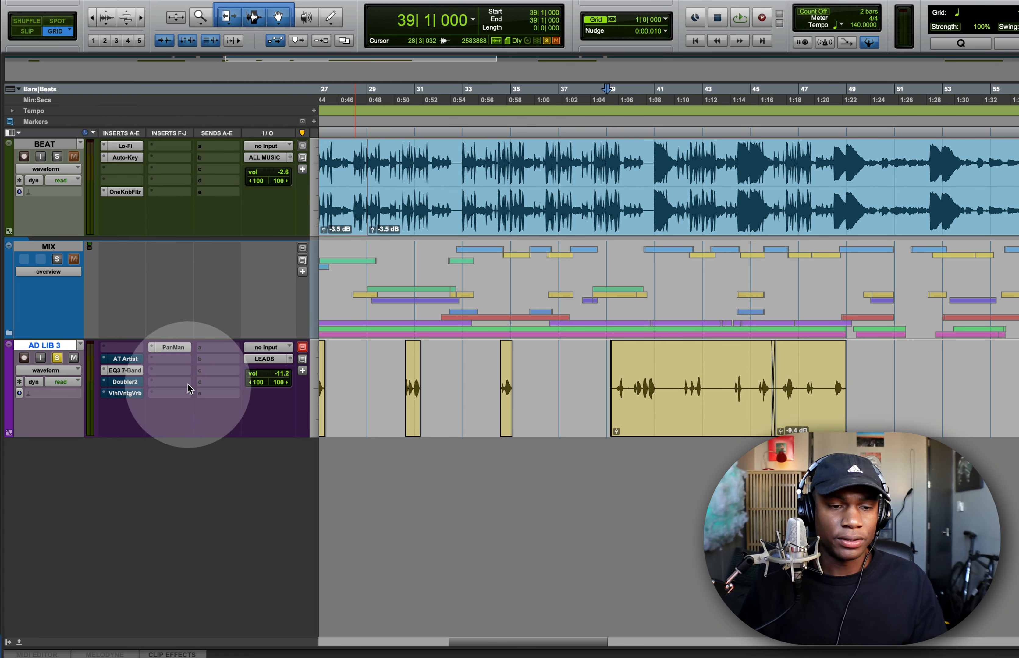
# Audition the Doubler on AD LIB 3 with its direct signal enabled, and switch the direct signal off again.
pyautogui.press('space')
pyautogui.click(125, 381)
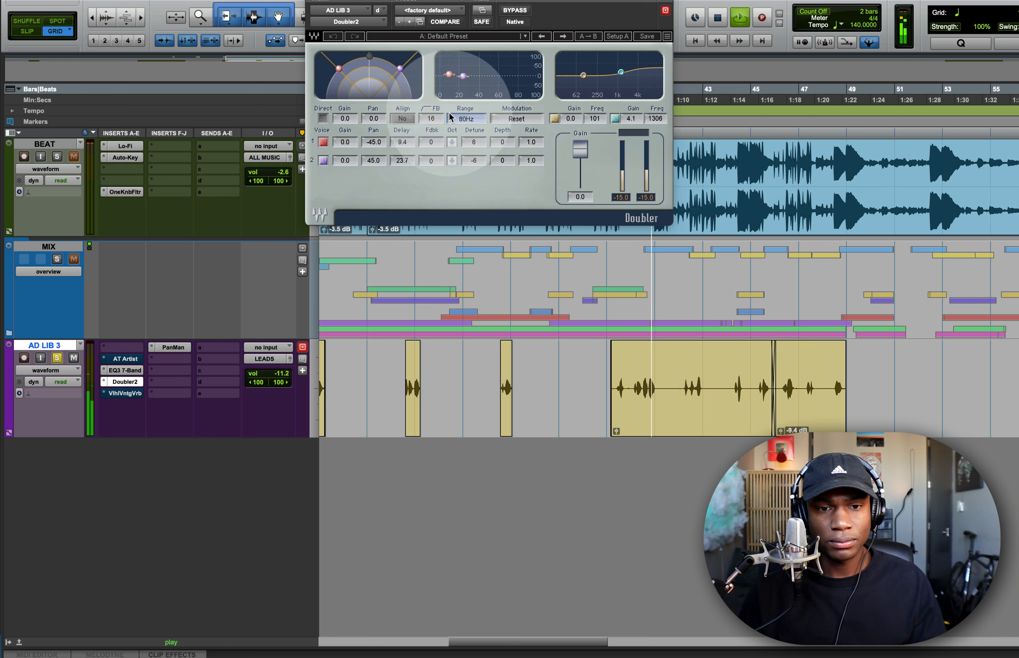
pyautogui.click(324, 120)
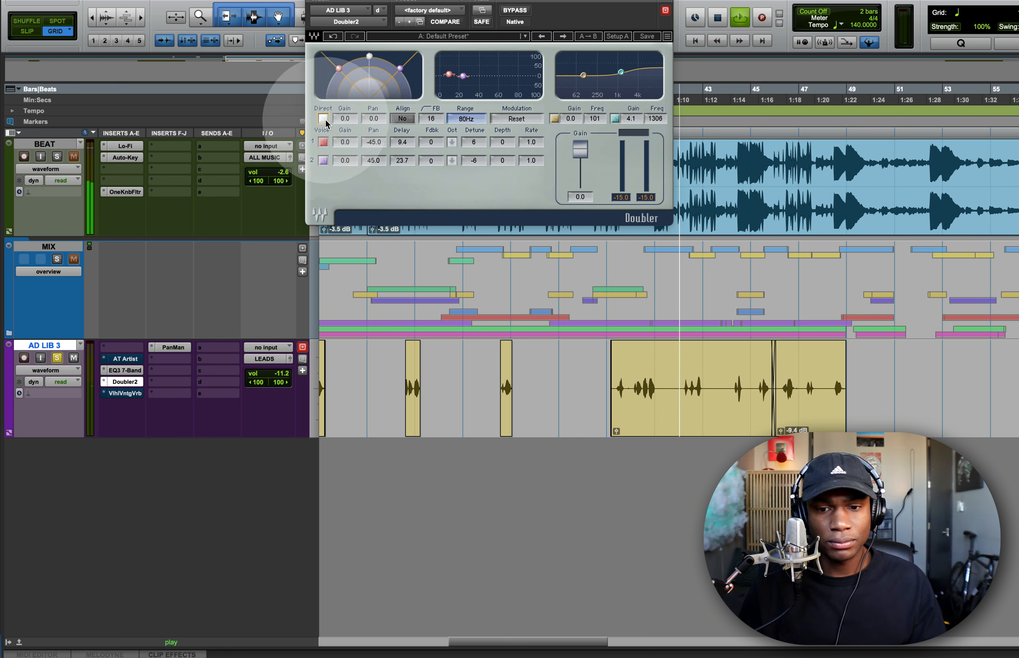
pyautogui.press('space')
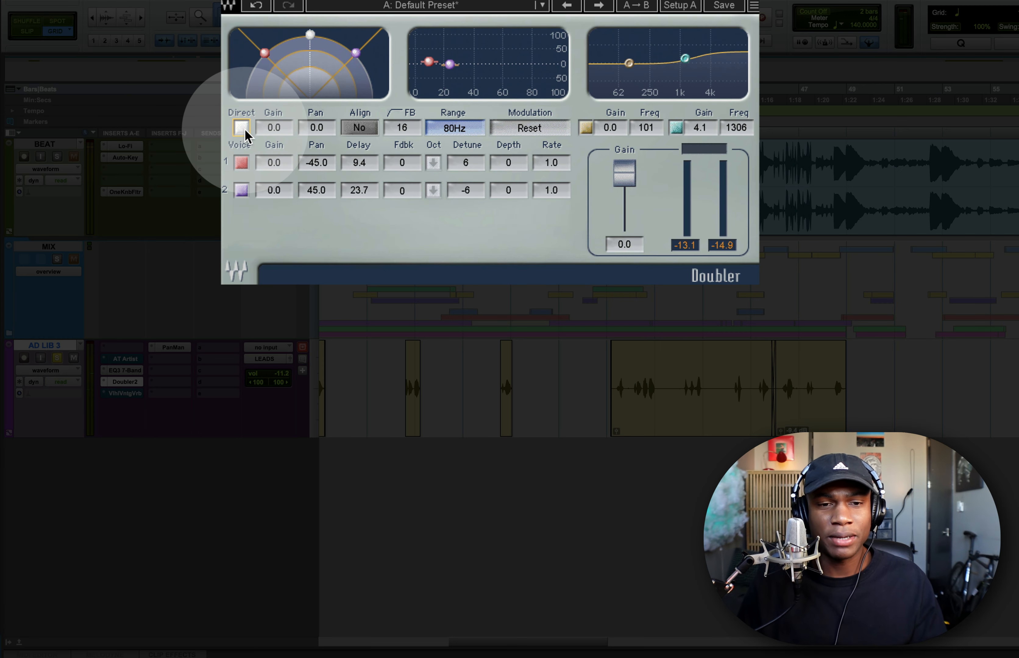
pyautogui.click(324, 119)
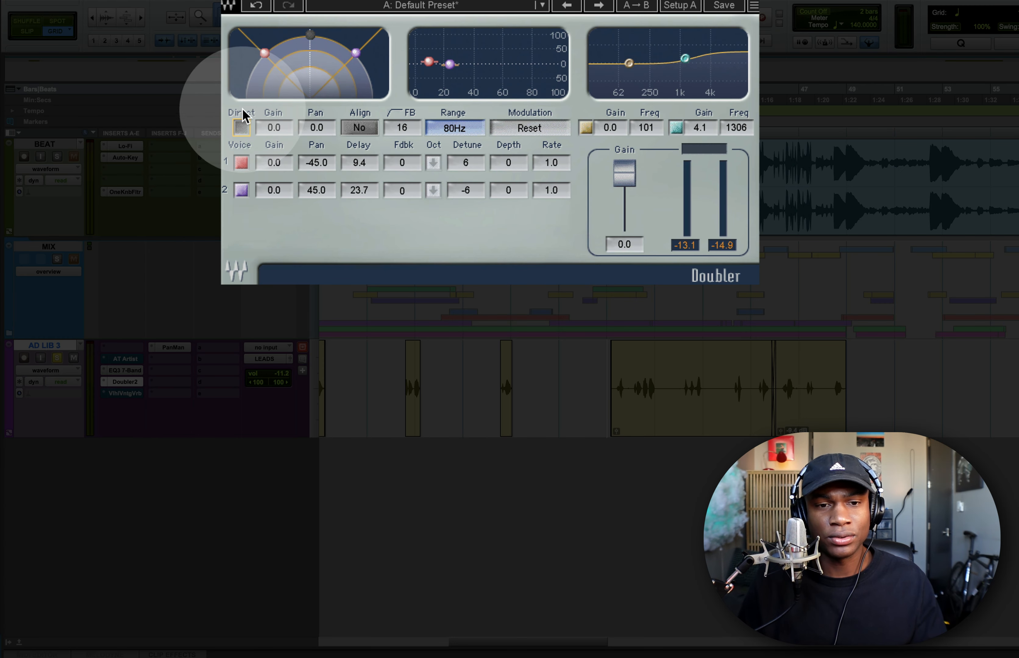
pyautogui.click(241, 127)
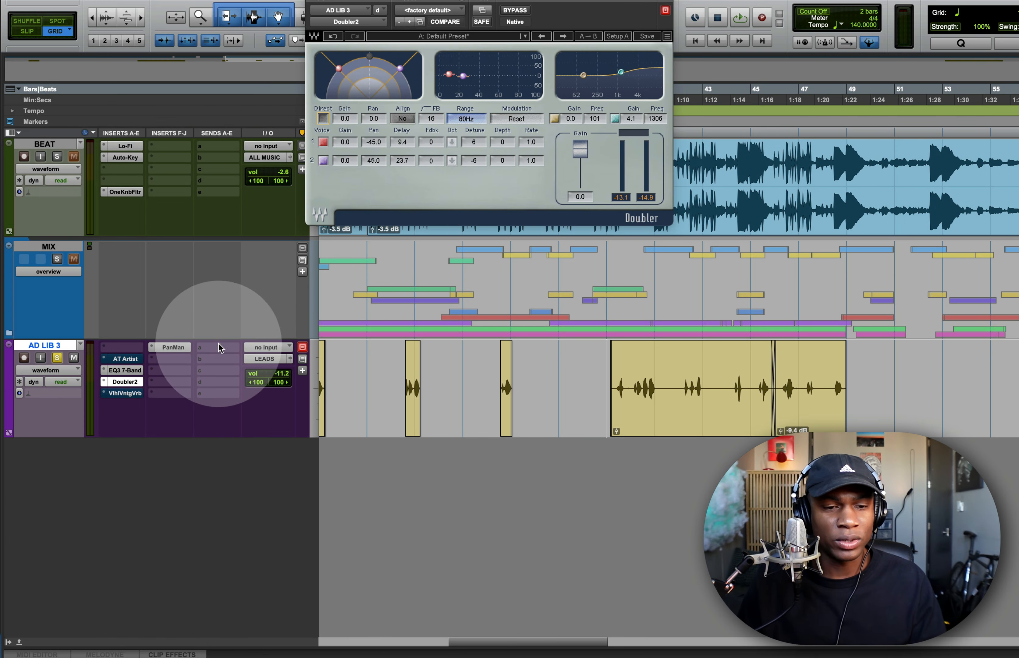
# Place PanMan beside the Doubler and audition both effects on the ad-libs in the mix with AD LIB 3 unsoloed.
pyautogui.click(173, 347)
pyautogui.moveTo(299, 9); pyautogui.dragTo(744, 8)
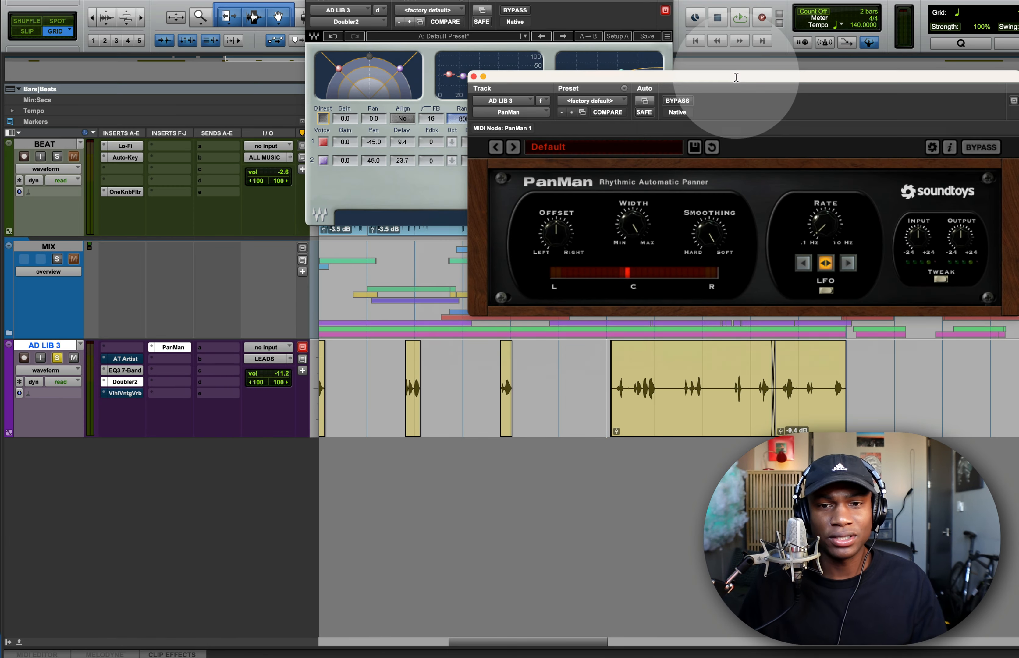
pyautogui.moveTo(422, 5); pyautogui.dragTo(191, 4)
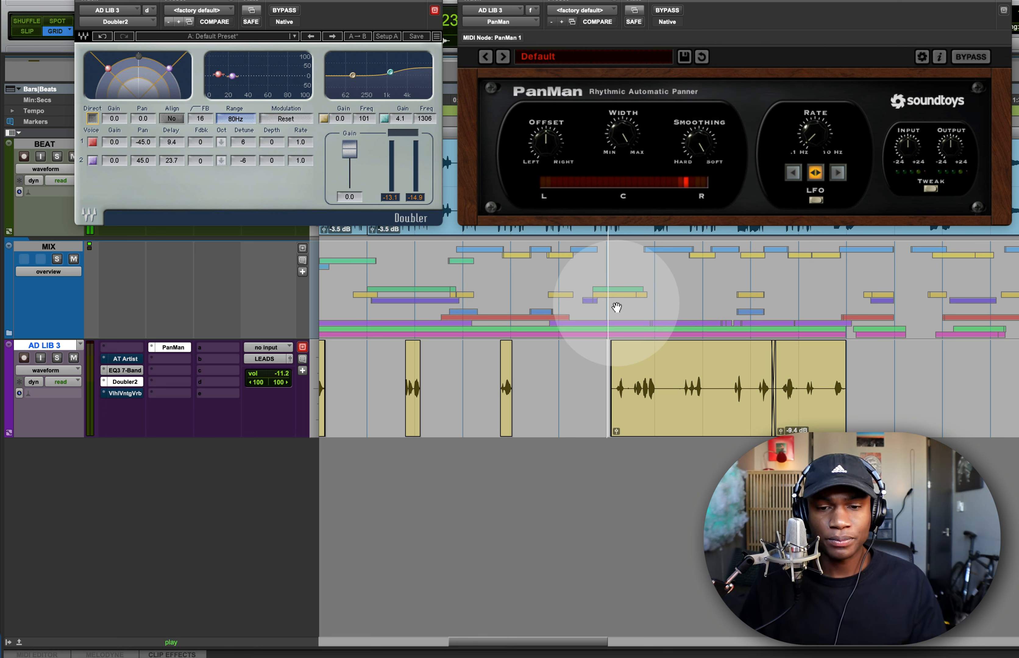
pyautogui.hotkey('shift', 's')
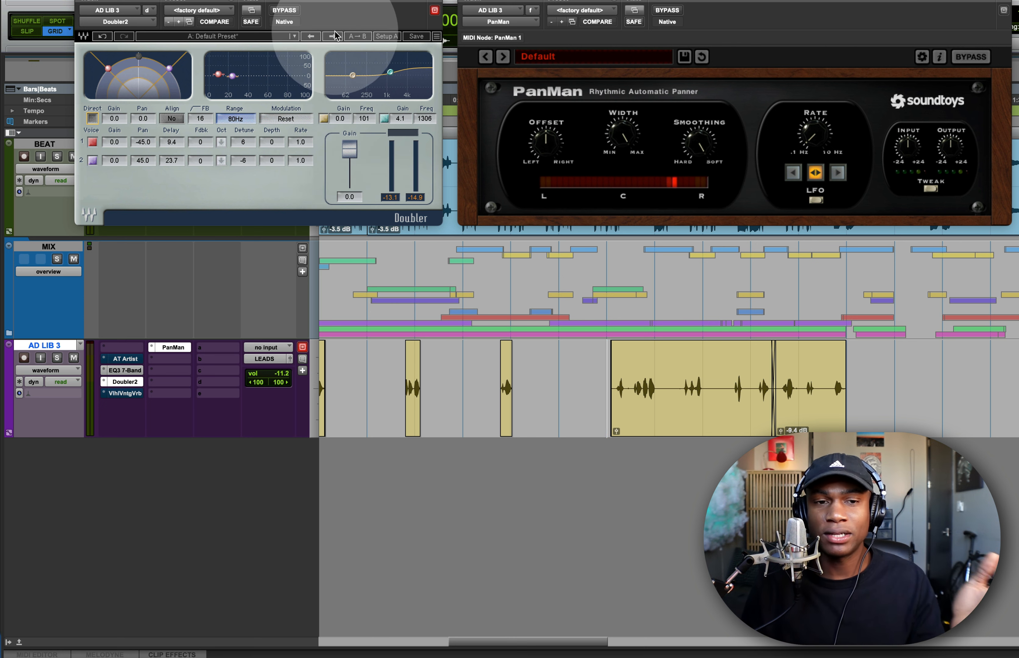
# Bypass PanMan on AD LIB 3, close its window, and move the Doubler window clear of the track controls.
pyautogui.click(670, 11)
pyautogui.click(466, 0)
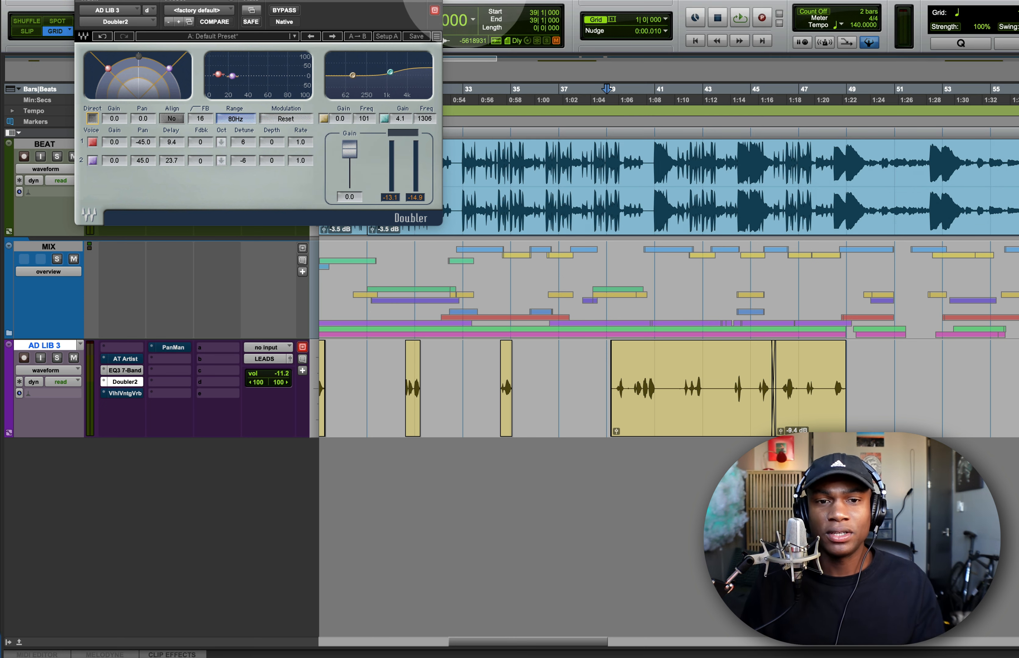
pyautogui.moveTo(399, 0); pyautogui.dragTo(673, 0)
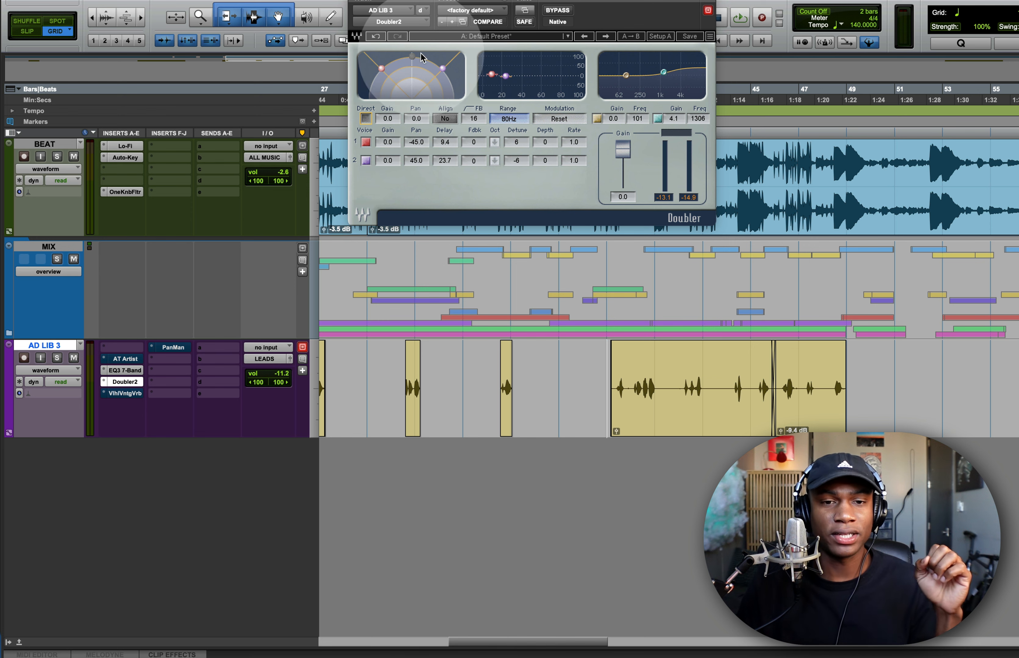
# Set AD LIB 3's EQ to a 63.2 Hz high-pass, a 7.56 kHz low-pass and a 3.8 dB high-mid boost at 1.81 kHz.
pyautogui.click(125, 370)
pyautogui.moveTo(511, 2); pyautogui.dragTo(251, 2)
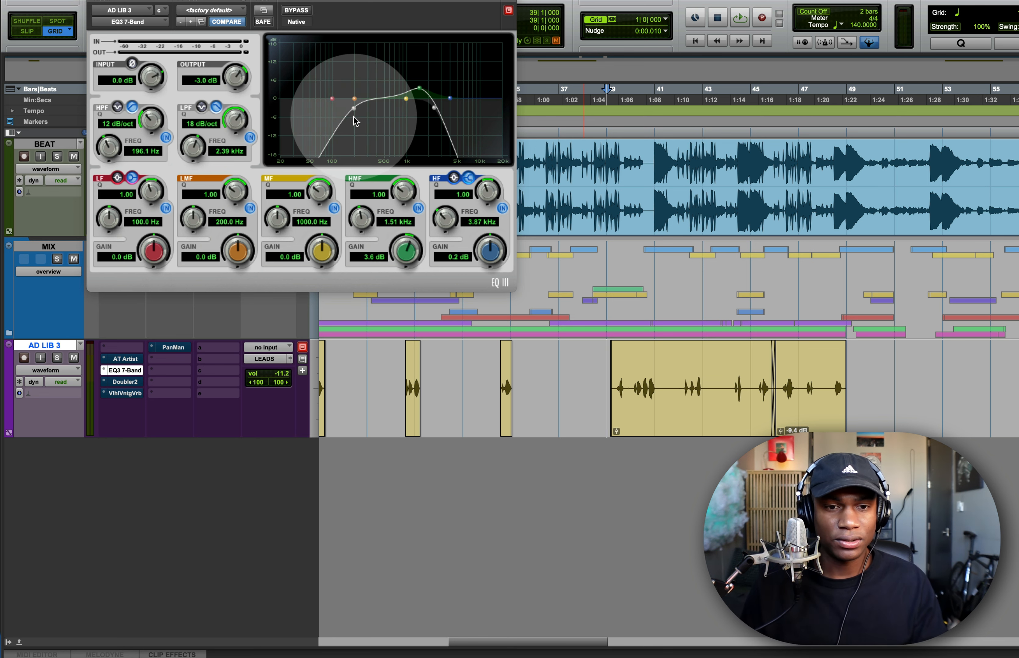
pyautogui.moveTo(352, 107); pyautogui.dragTo(297, 108)
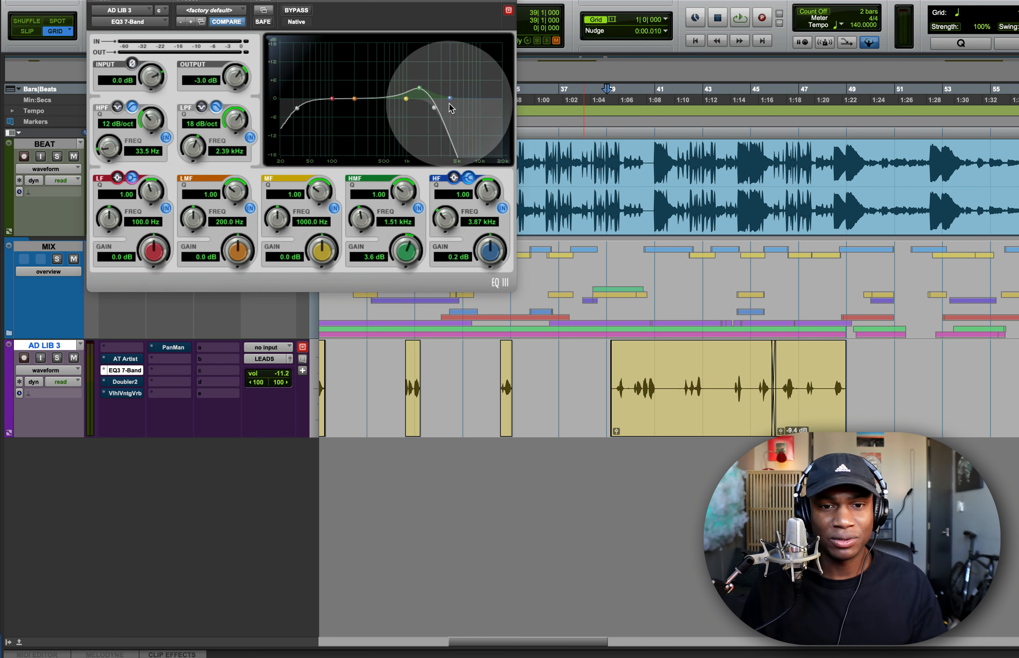
pyautogui.moveTo(419, 87)
pyautogui.mouseDown()
pyautogui.moveTo(433, 83)
pyautogui.moveTo(425, 87)
pyautogui.mouseUp()
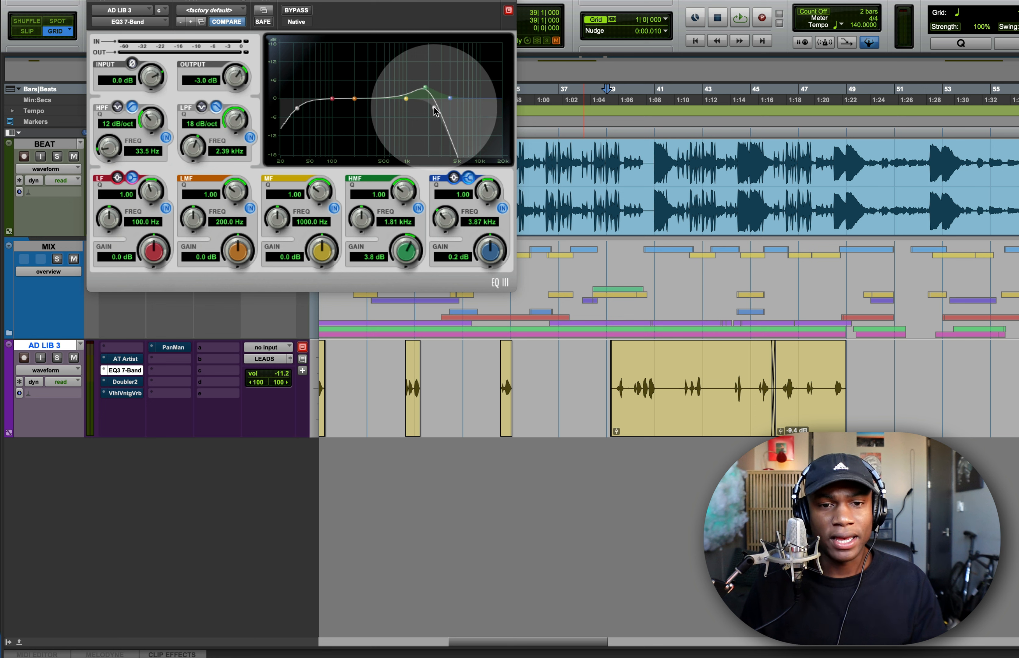
pyautogui.moveTo(297, 109); pyautogui.dragTo(317, 112)
pyautogui.moveTo(433, 107); pyautogui.dragTo(468, 109)
# Try a 291.6 Hz high-pass and a 2.44 kHz low-pass on AD LIB 3's EQ and audition the narrowed band.
pyautogui.press('space')
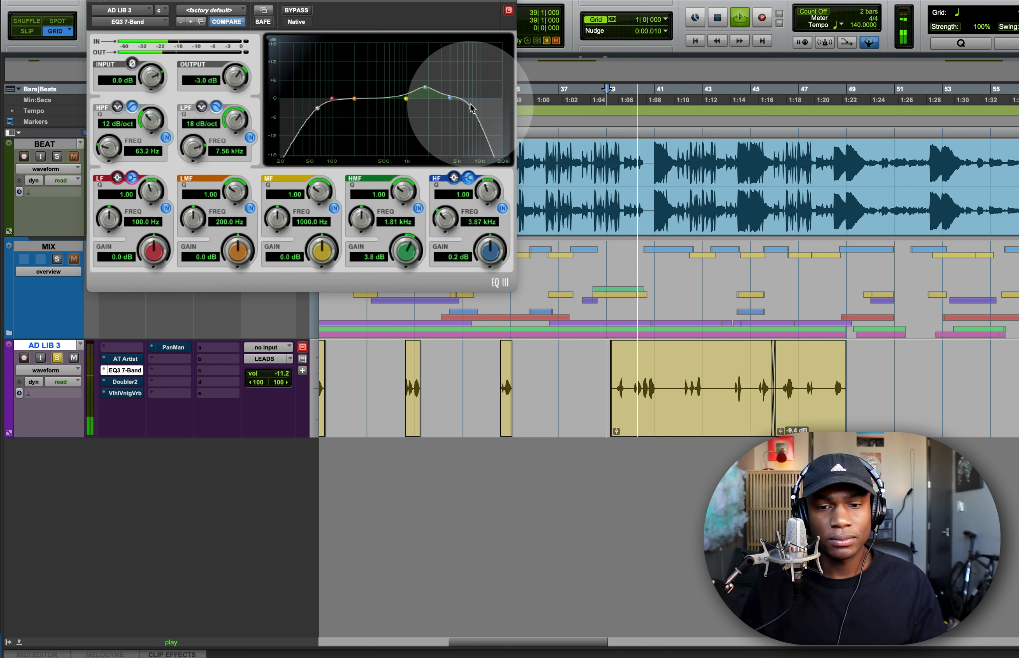
pyautogui.press('space')
pyautogui.moveTo(471, 108); pyautogui.dragTo(434, 107)
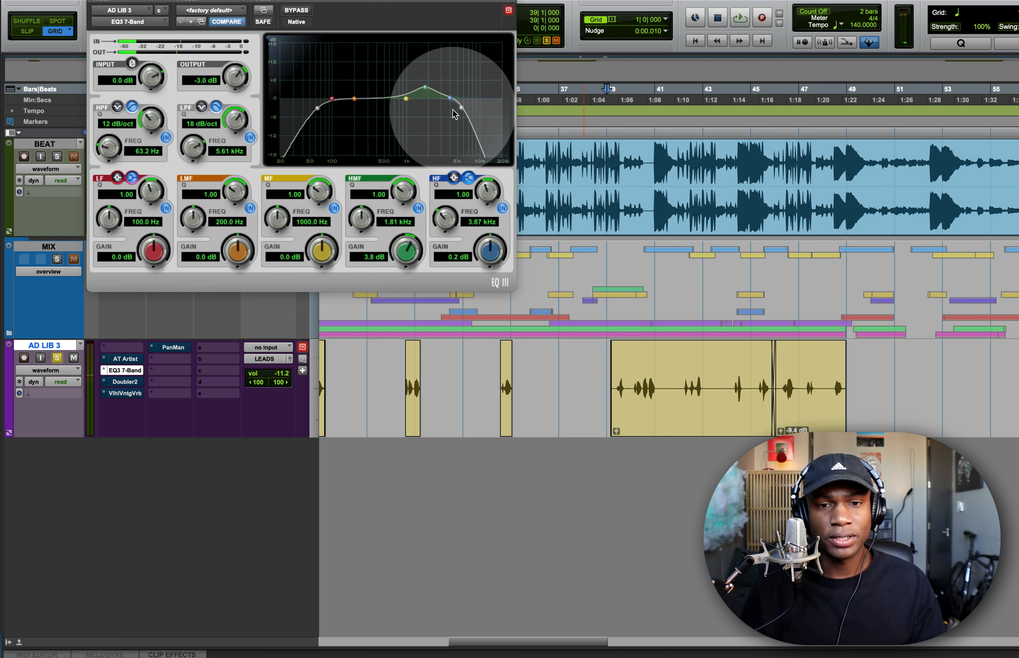
pyautogui.moveTo(319, 109); pyautogui.dragTo(367, 109)
pyautogui.press('space')
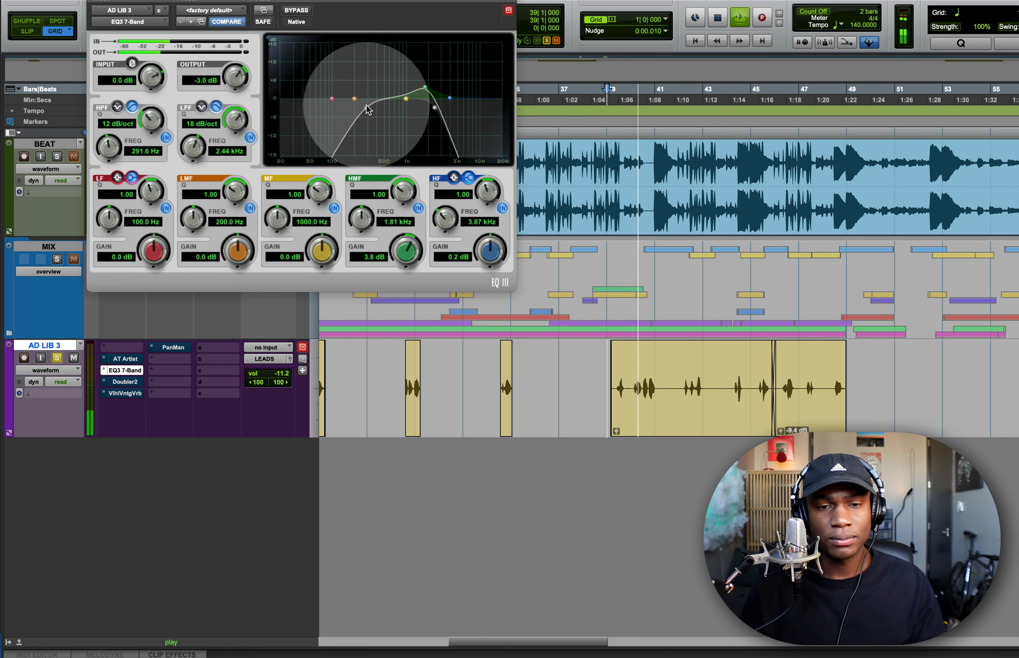
pyautogui.press('space')
# Widen AD LIB 3's EQ to a 34.9 Hz high-pass and an 8.52 kHz low-pass and audition it.
pyautogui.moveTo(366, 109); pyautogui.dragTo(298, 108)
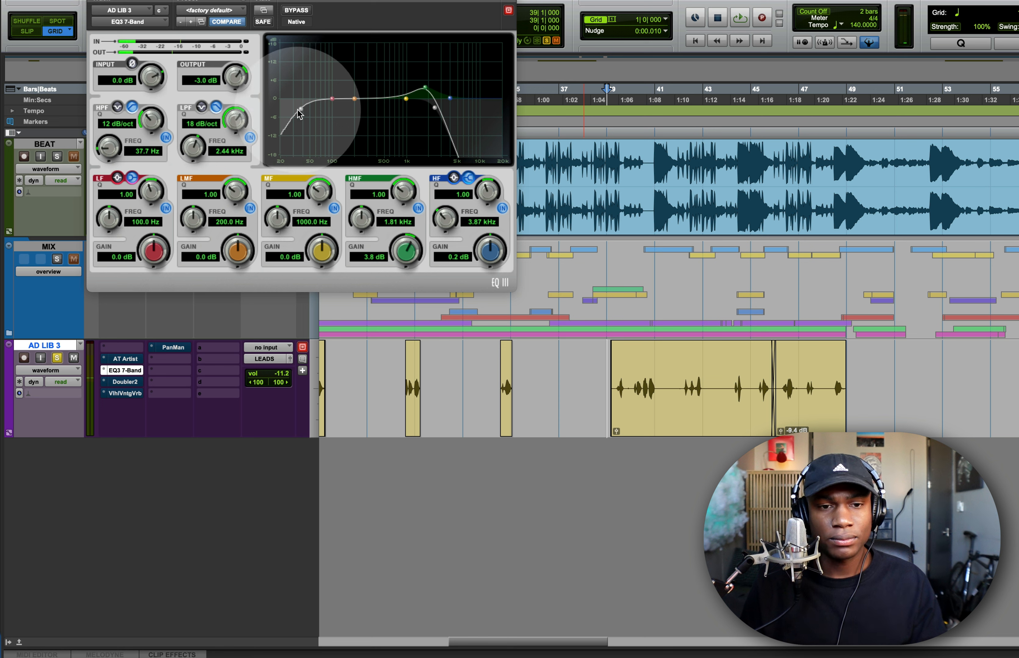
pyautogui.moveTo(436, 107); pyautogui.dragTo(474, 105)
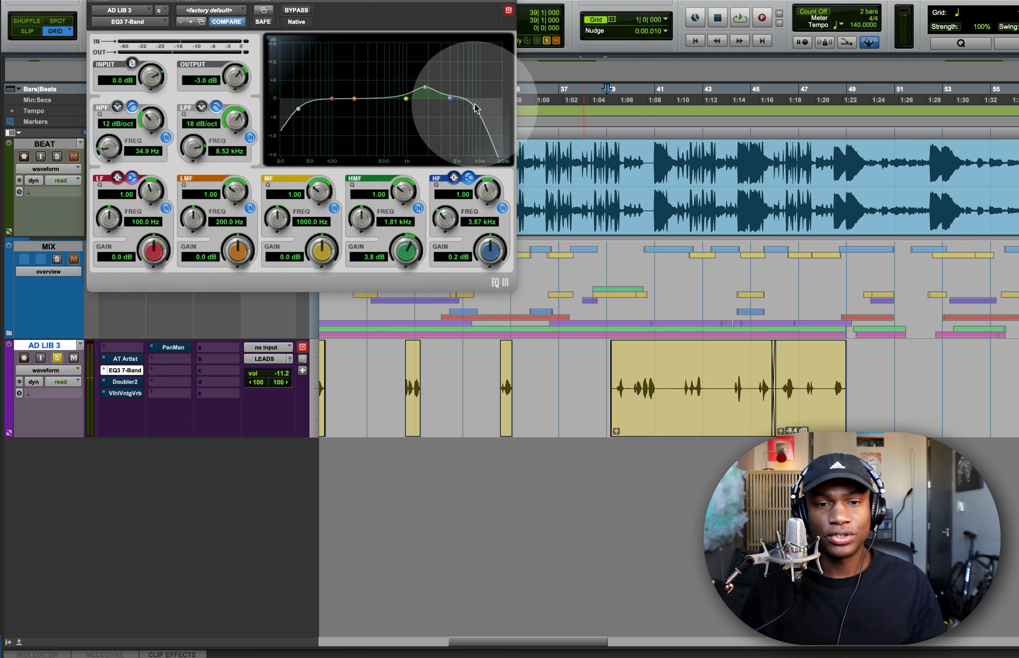
pyautogui.press('space')
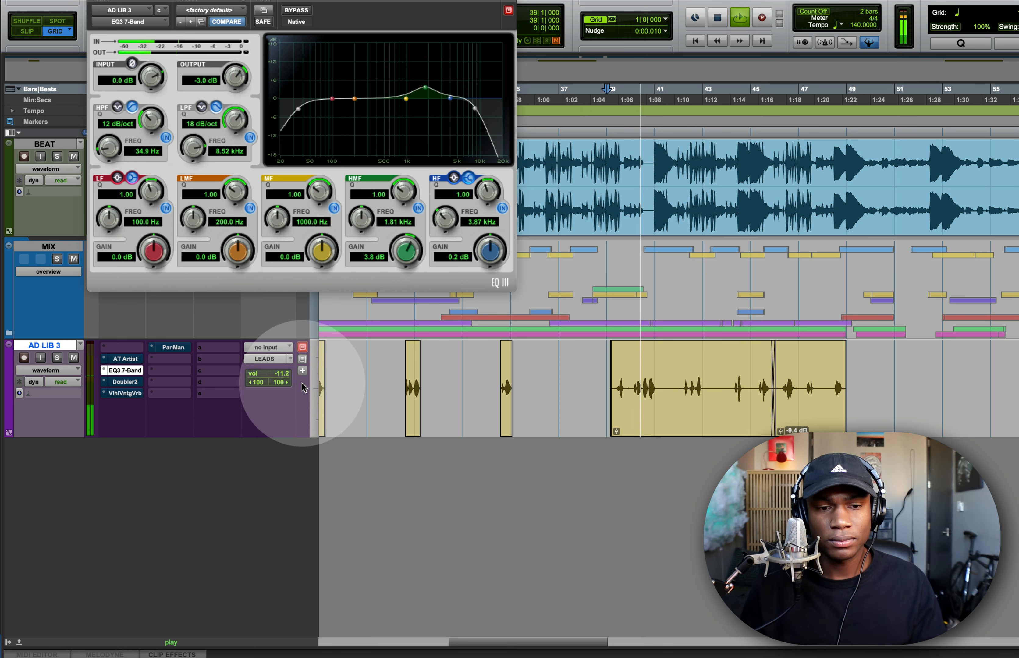
pyautogui.press('space')
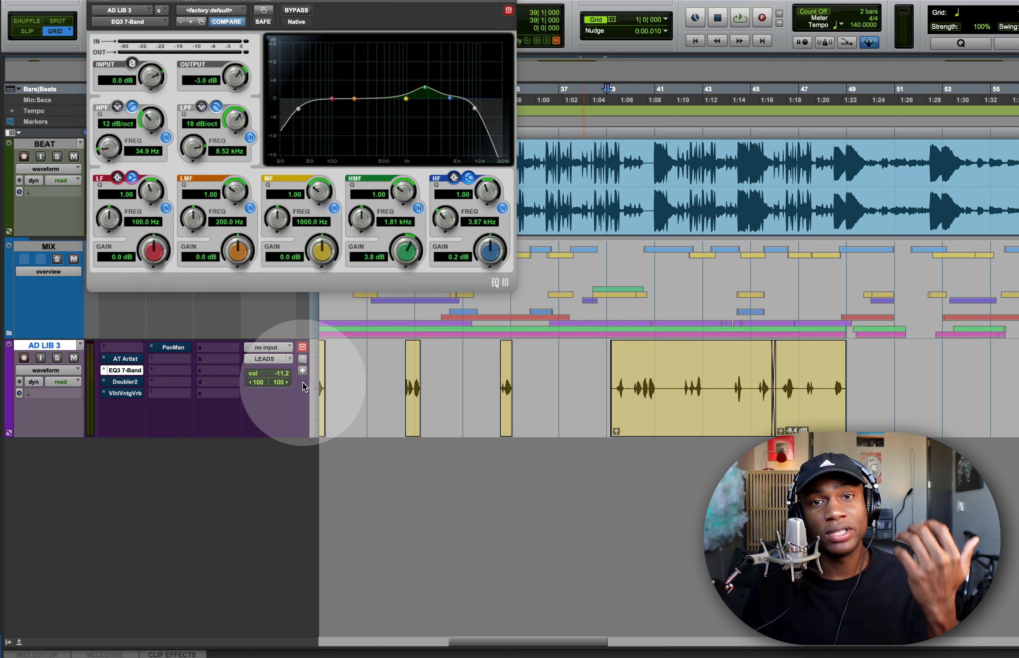
# Lower AD LIB 3's track volume to -13.8 dB and close the EQ window.
pyautogui.click(275, 376)
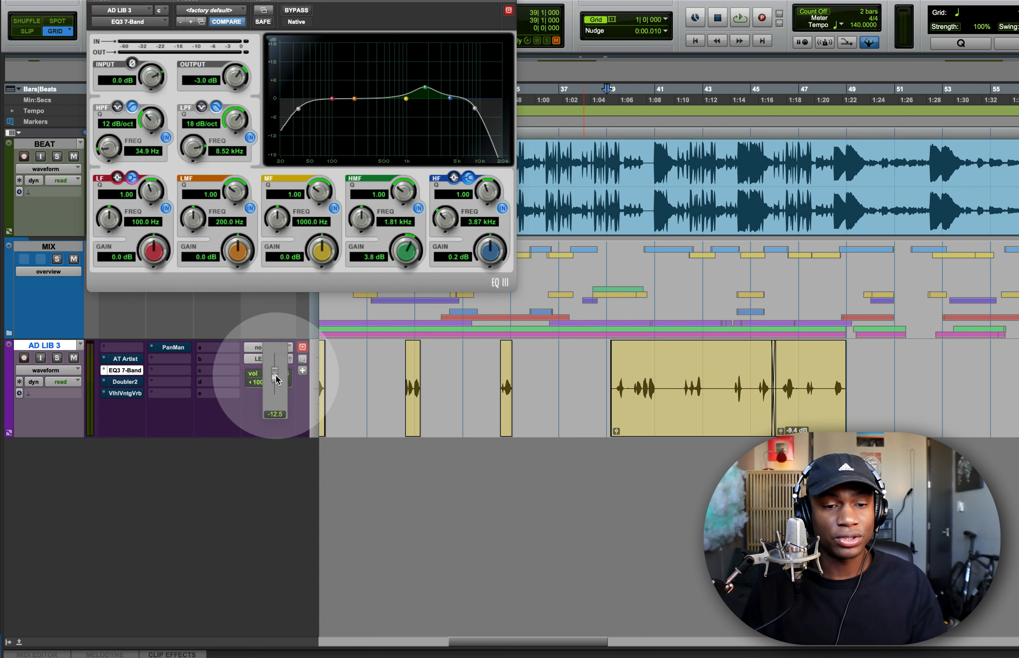
pyautogui.moveTo(276, 380); pyautogui.dragTo(278, 380)
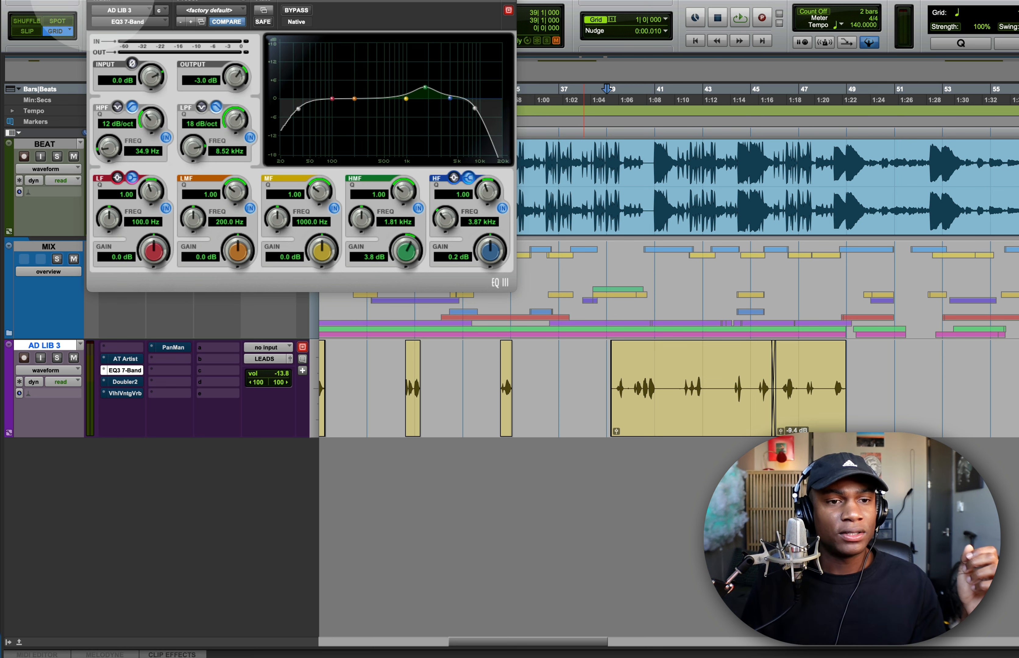
pyautogui.click(92, 2)
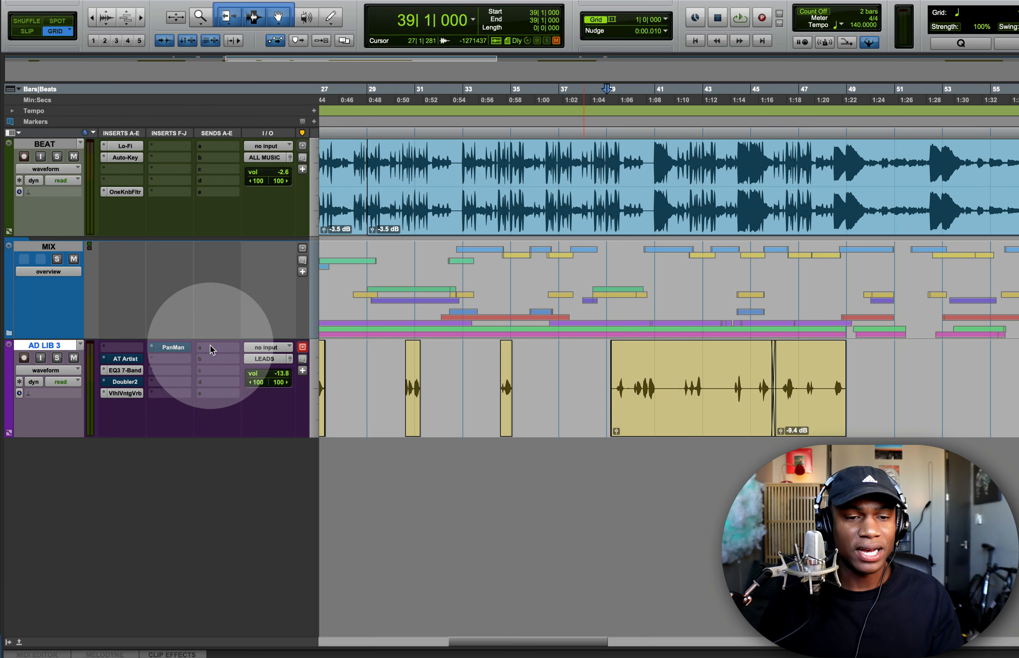
# Add a send from AD LIB 3 to the stereo VALHALLA bus and set its level to 0.0 dB.
pyautogui.click(210, 347)
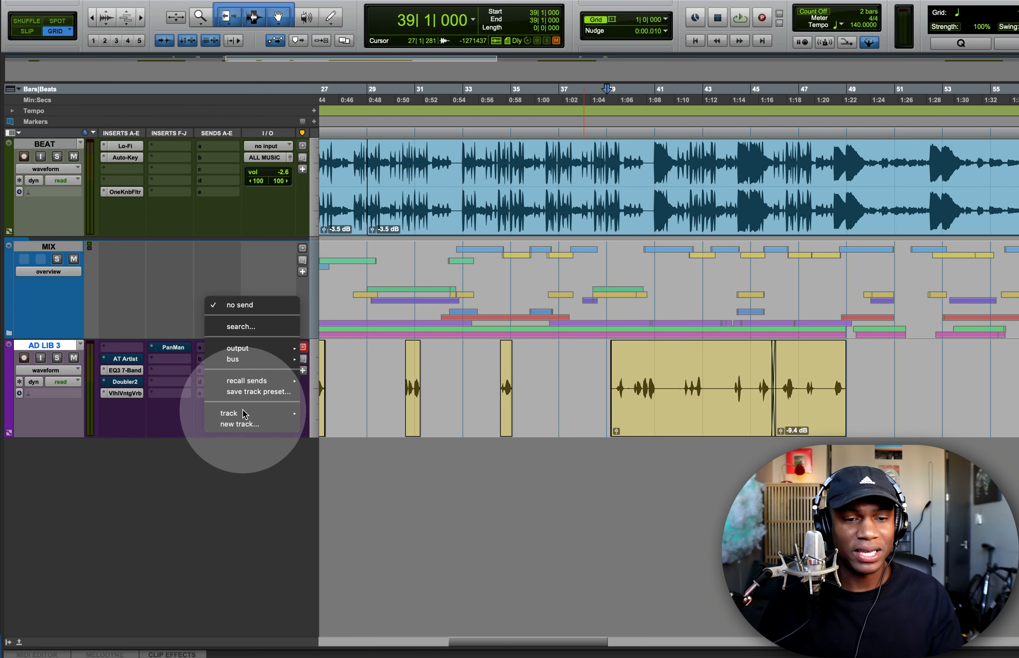
pyautogui.moveTo(240, 359)
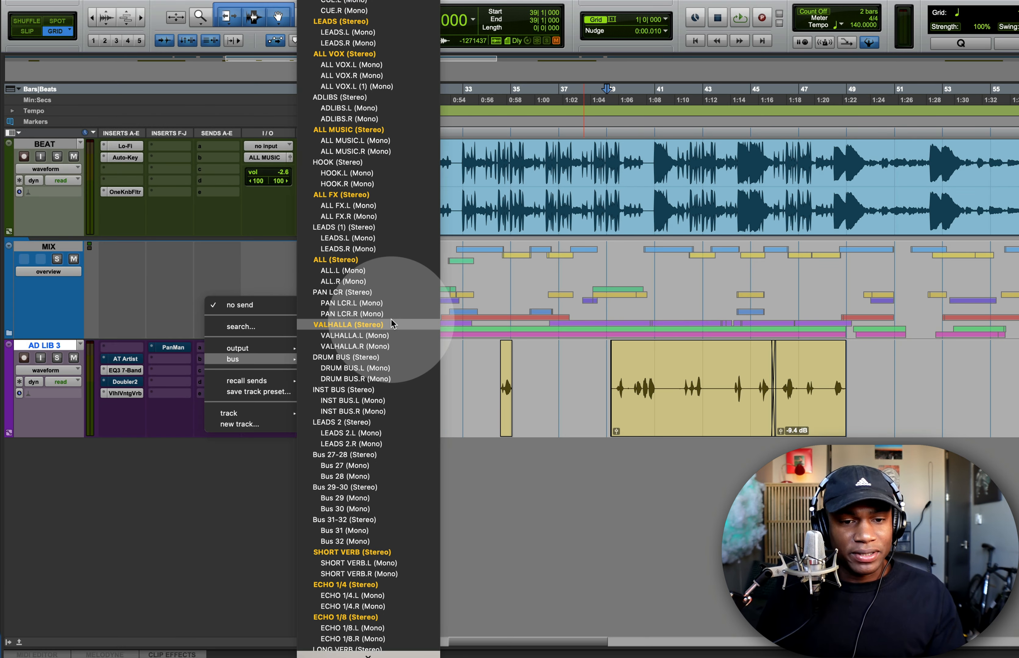
pyautogui.click(345, 324)
pyautogui.moveTo(816, 420)
pyautogui.mouseDown()
pyautogui.moveTo(818, 300)
pyautogui.moveTo(816, 421)
pyautogui.mouseUp()
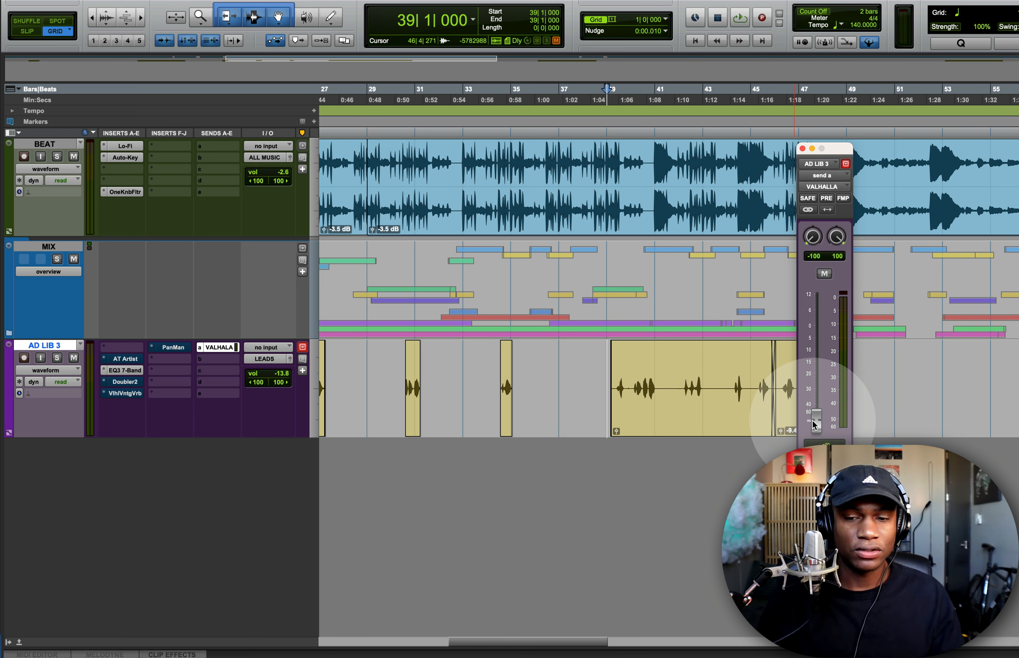
pyautogui.keyDown('alt'); pyautogui.click(816, 432); pyautogui.keyUp('alt')
# Audition AD LIB 3's VALHALLA send soloed and in the mix, and pull the send level back down before closing its window.
pyautogui.hotkey('shift', 's')
pyautogui.press('space')
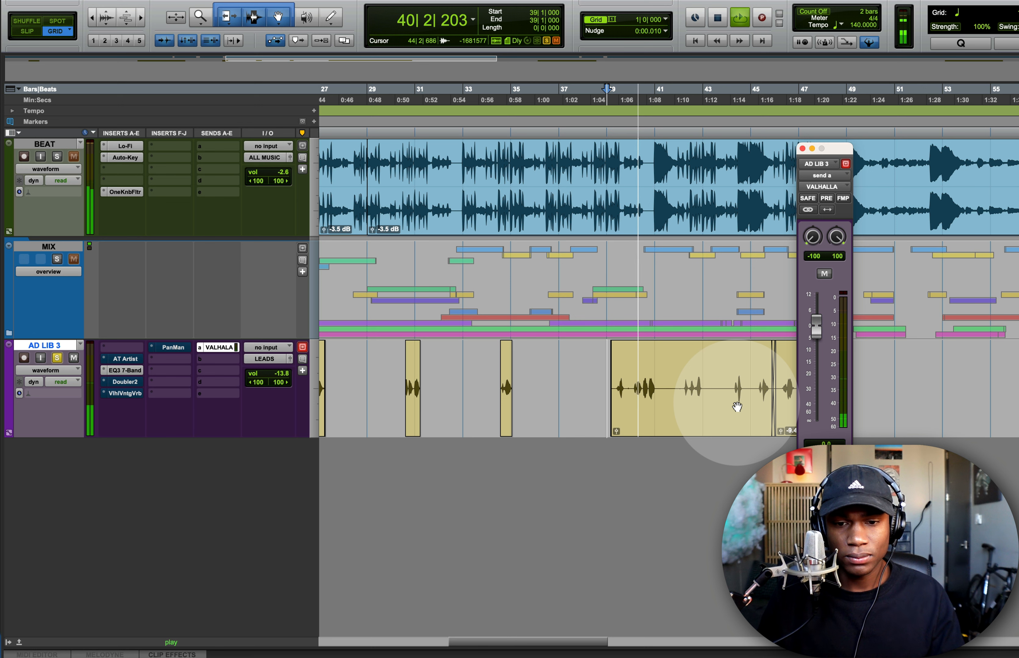
pyautogui.hotkey('shift', 's')
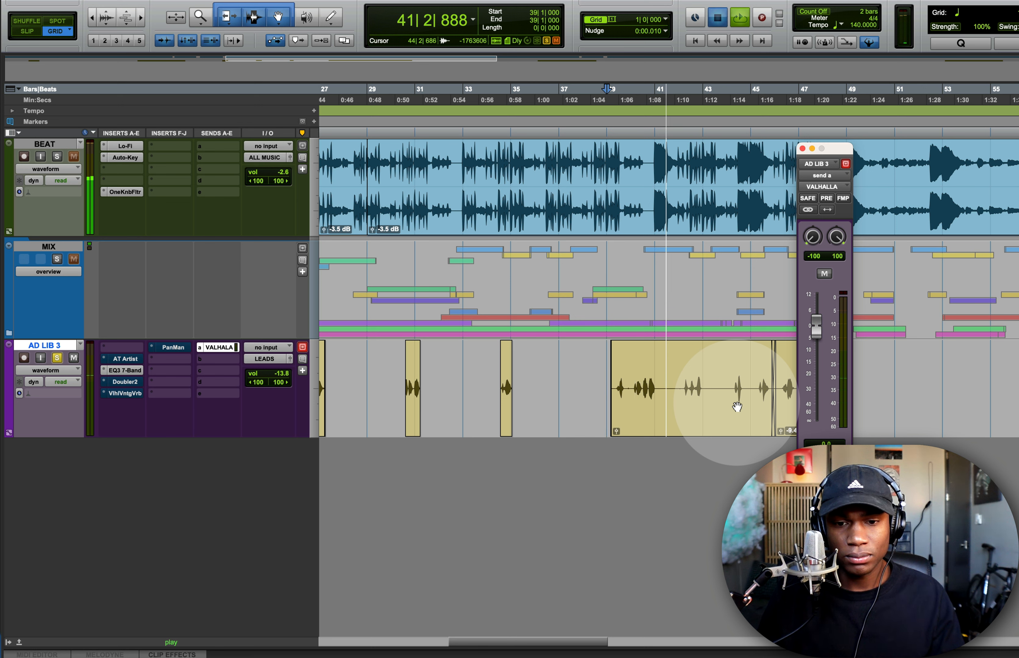
pyautogui.press('space')
pyautogui.press('space')
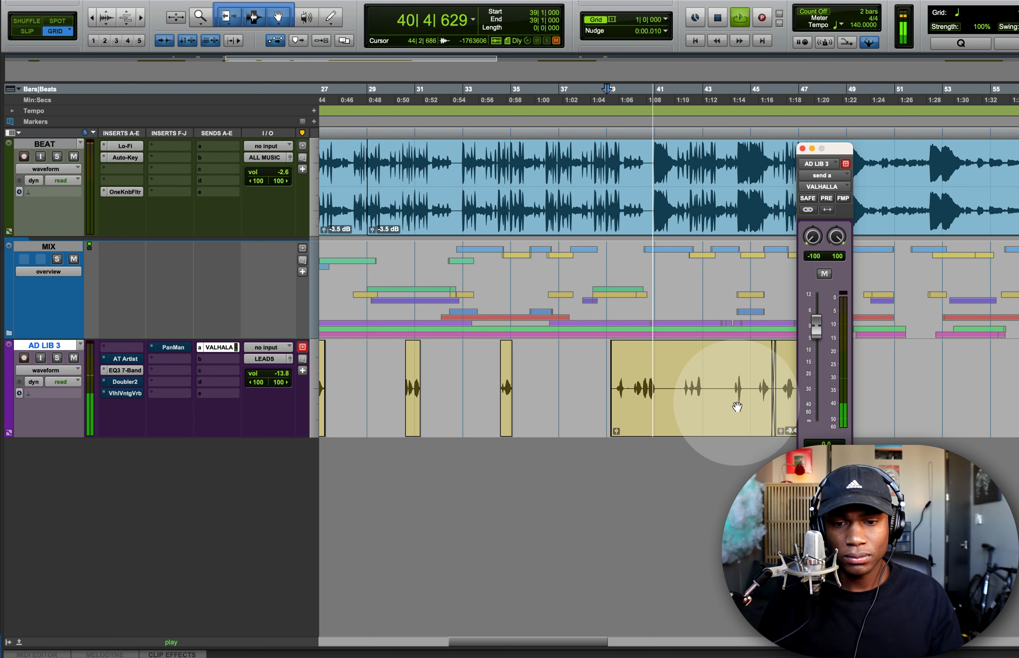
pyautogui.press('space')
pyautogui.moveTo(815, 332); pyautogui.dragTo(816, 413)
pyautogui.click(802, 148)
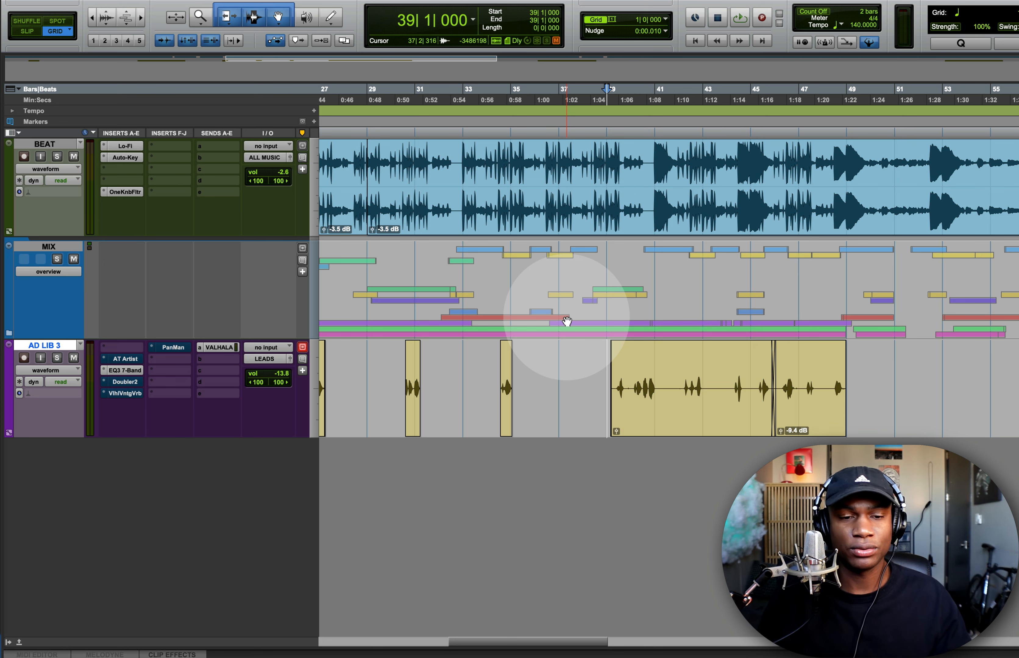
# Set the low cut to 510 Hz and the decay to 2.23 s in AD LIB 3's ValhallaVintageVerb insert.
pyautogui.click(129, 395)
pyautogui.moveTo(385, 5); pyautogui.dragTo(599, 21)
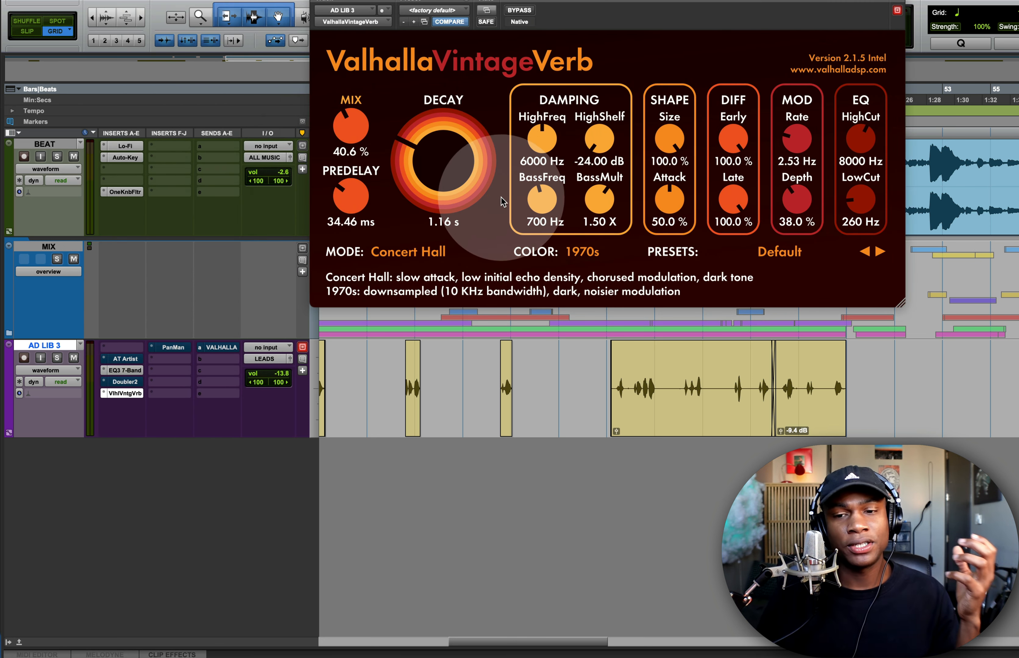
pyautogui.moveTo(861, 199); pyautogui.dragTo(861, 176)
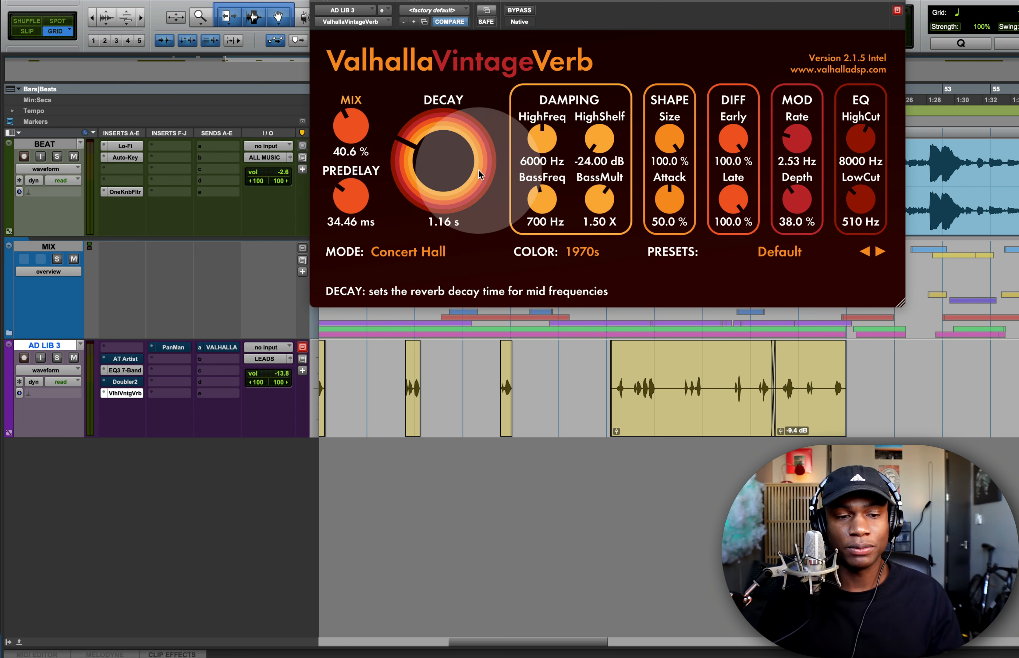
pyautogui.moveTo(518, 1); pyautogui.dragTo(507, 1)
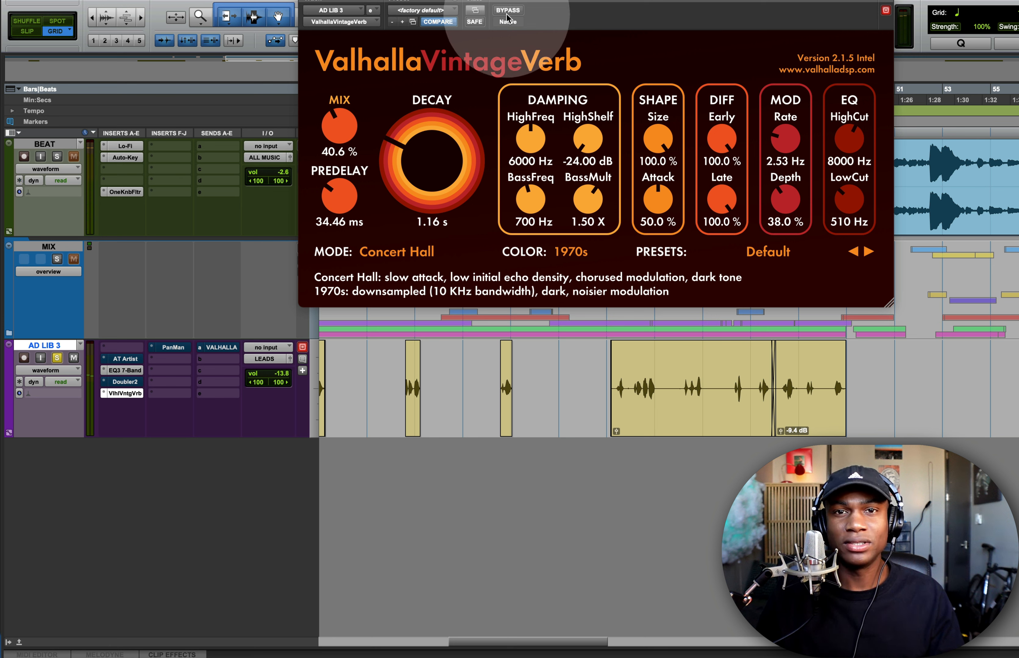
pyautogui.moveTo(435, 194)
pyautogui.moveTo(435, 195); pyautogui.dragTo(431, 183)
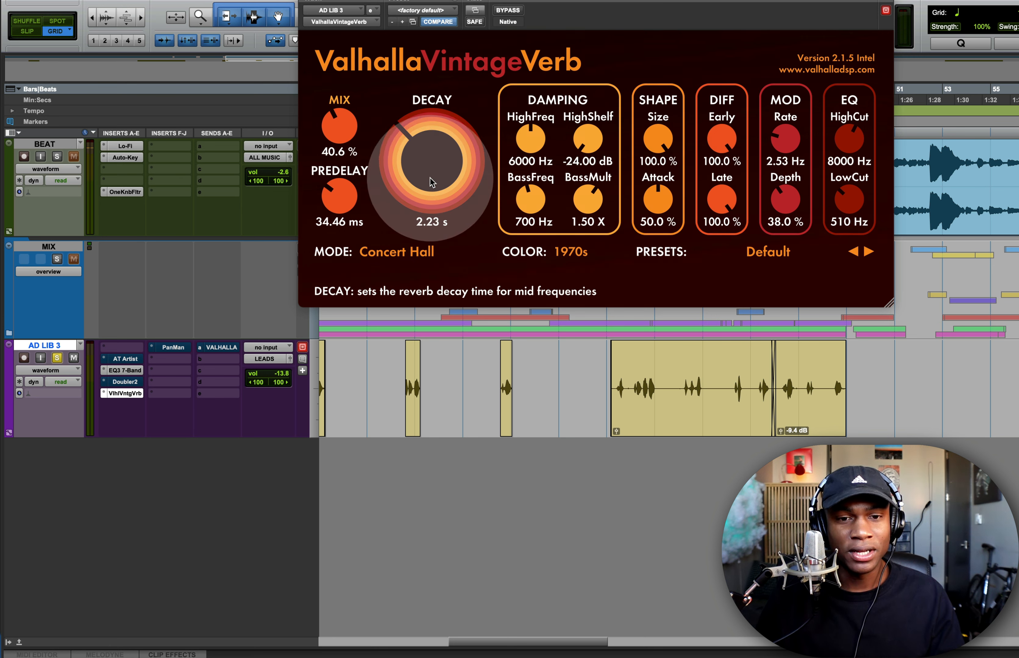
pyautogui.moveTo(520, 19); pyautogui.dragTo(624, 104)
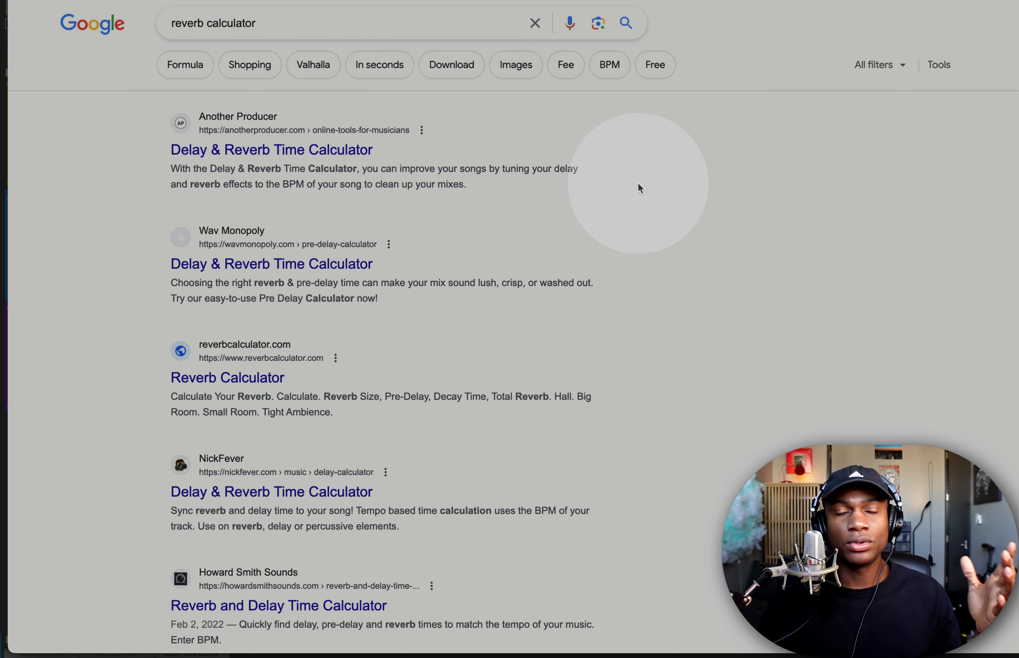
# Open Another Producer's Delay & Reverb Time Calculator from the browser's search results and set its BPM to 140.
pyautogui.click(237, 149)
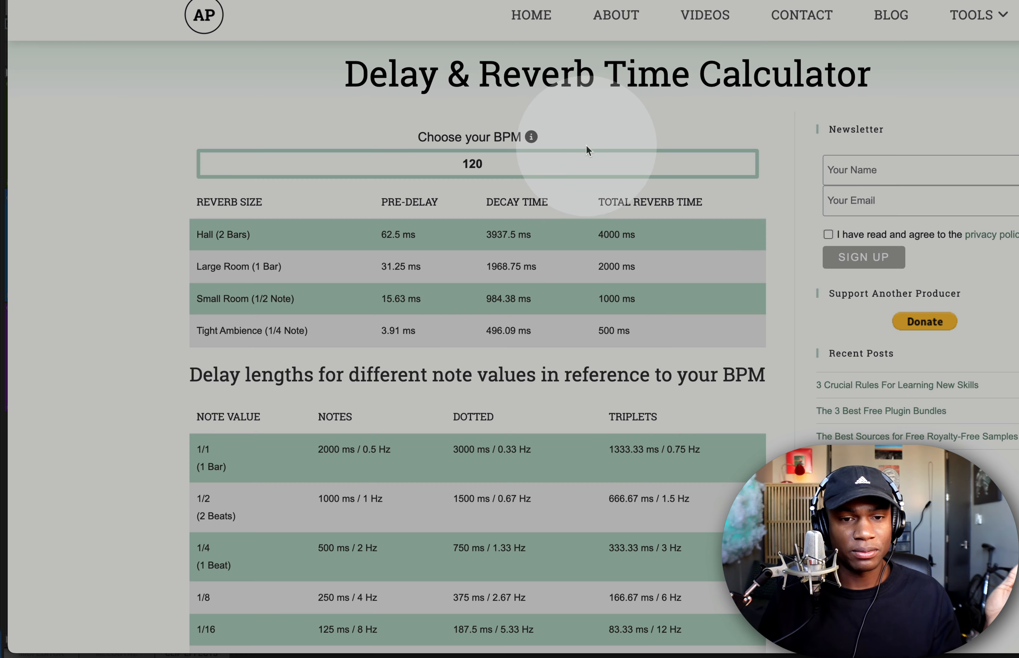
pyautogui.moveTo(499, 163); pyautogui.dragTo(405, 163)
pyautogui.write('140')
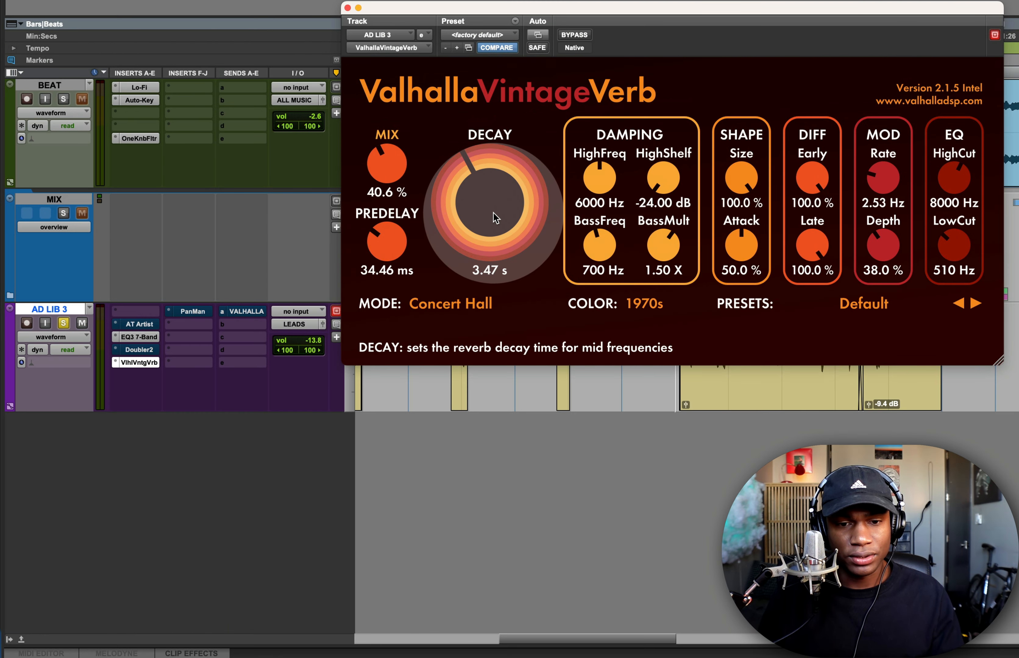
# Set the AD LIB 3 reverb's decay to 3.30 s and pre-delay to 53.57 ms, and audition it with the track controls uncovered.
pyautogui.click(492, 269)
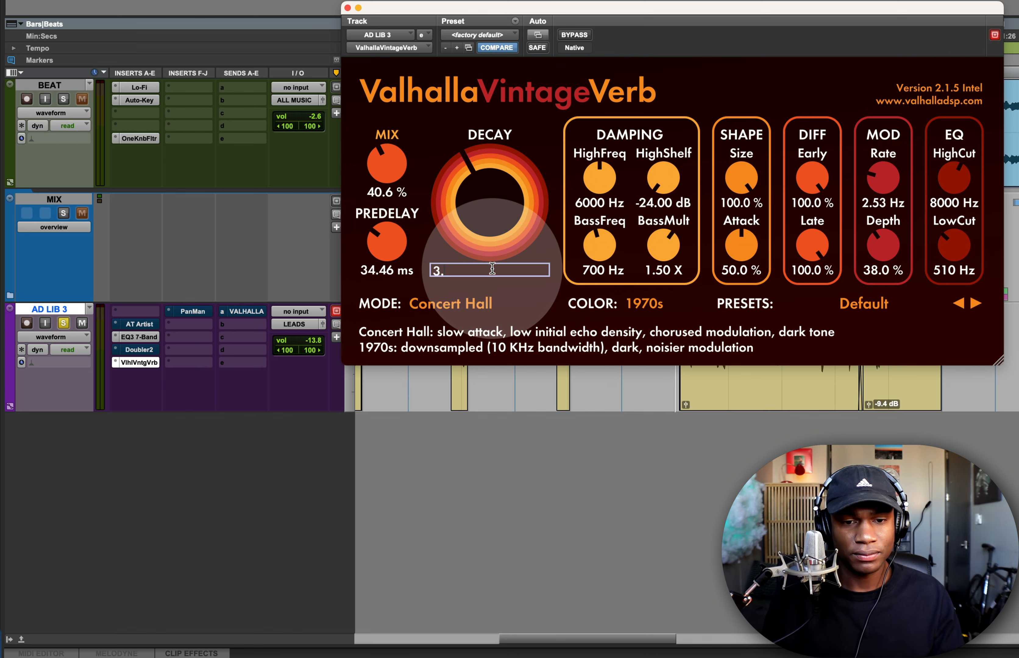
pyautogui.click(380, 271)
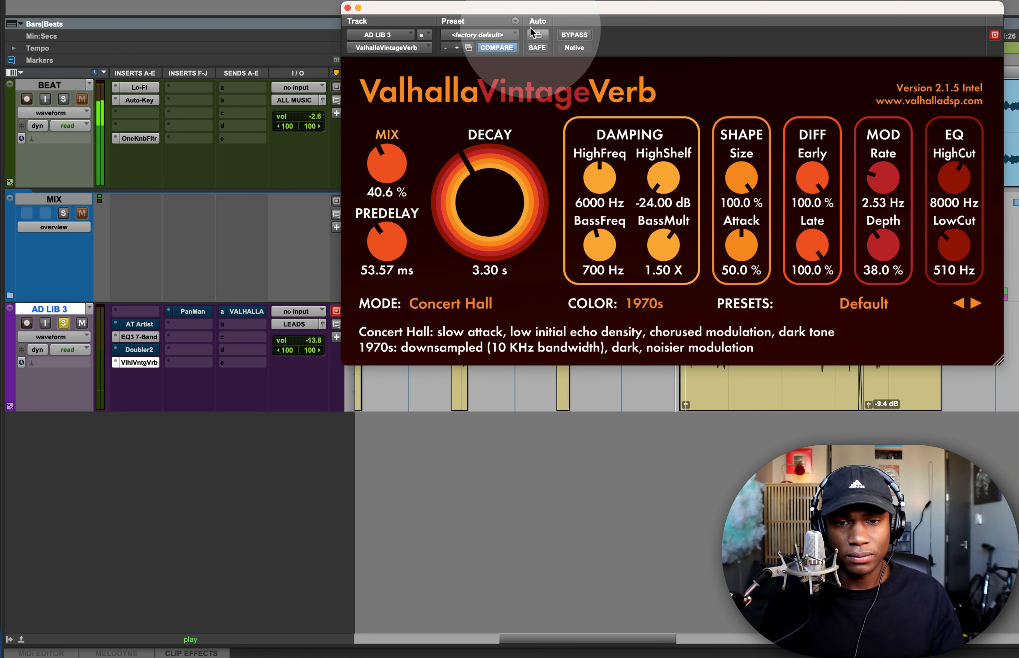
pyautogui.moveTo(531, 32); pyautogui.dragTo(469, 0)
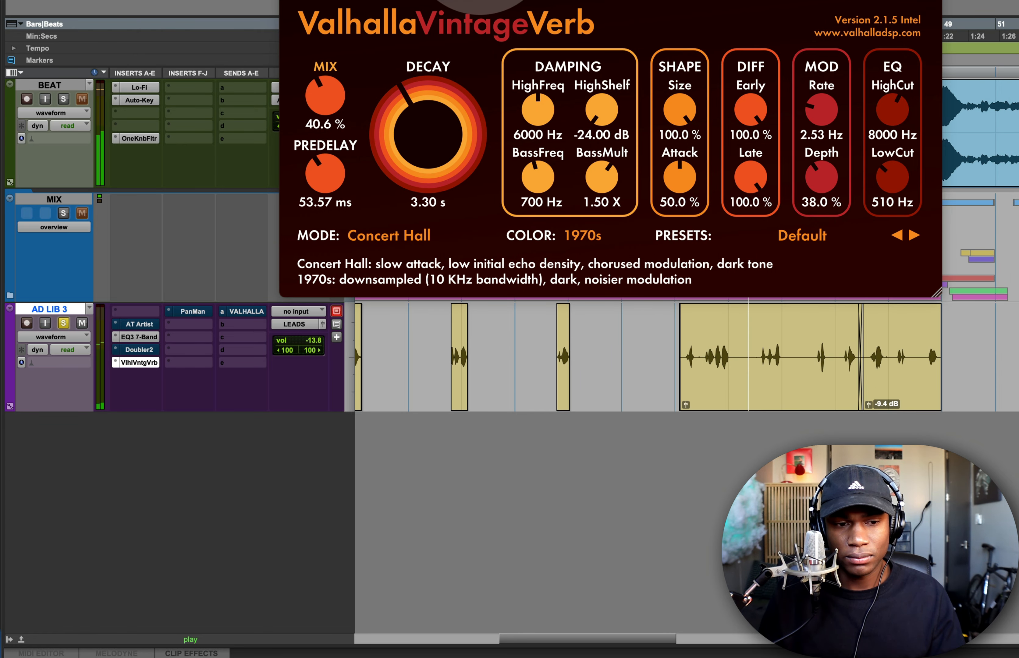
pyautogui.press('space')
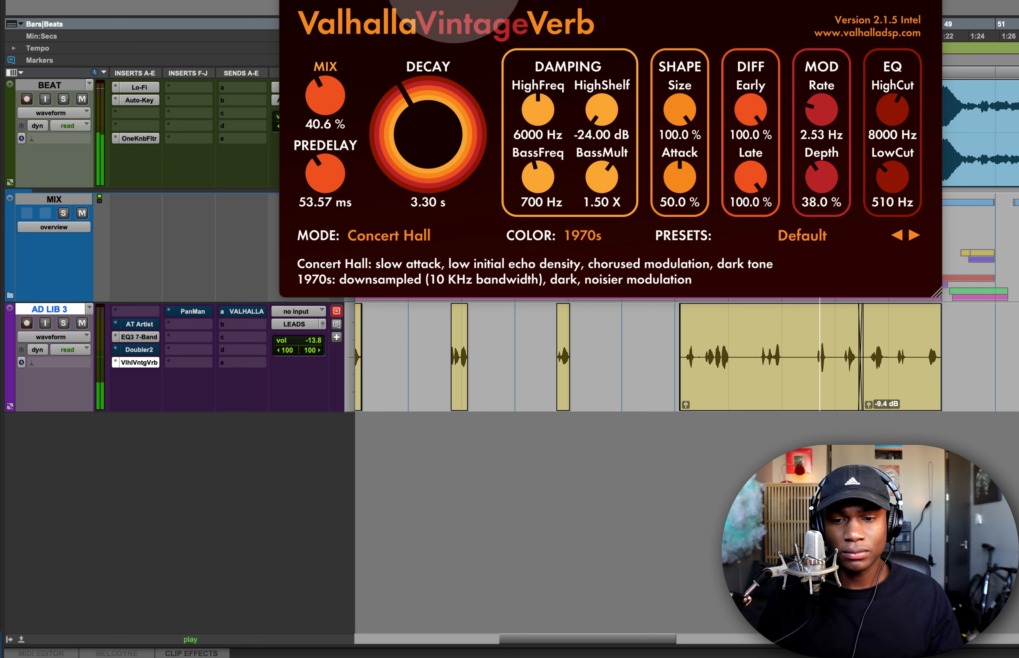
pyautogui.press('space')
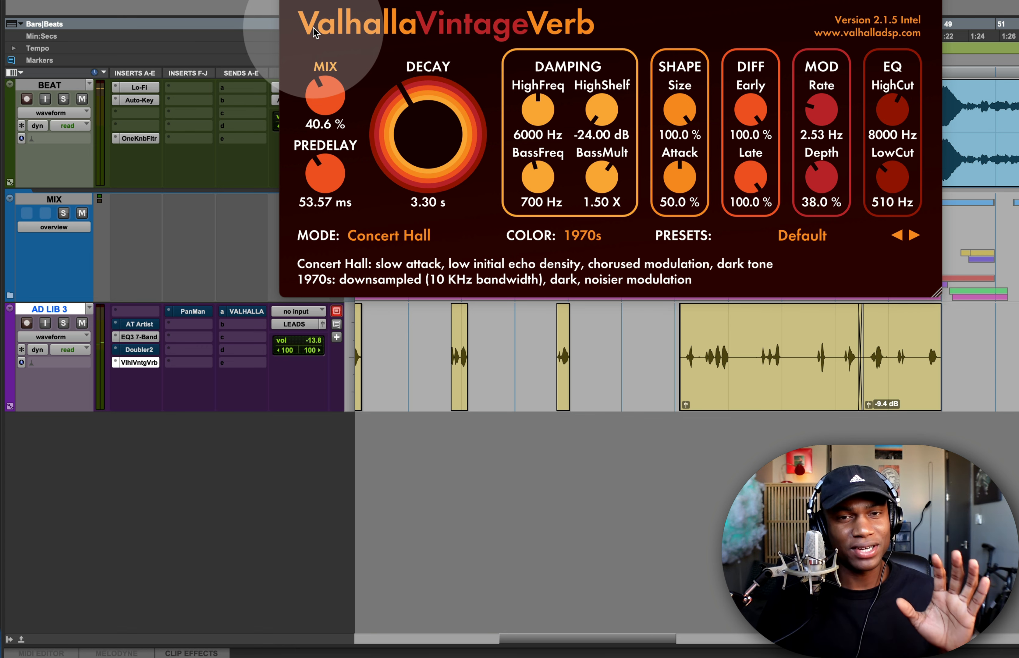
# Lower the ValhallaVintageVerb mix on AD LIB 3 to 24.0 % during playback.
pyautogui.moveTo(322, 79)
pyautogui.moveTo(322, 80); pyautogui.dragTo(322, 115)
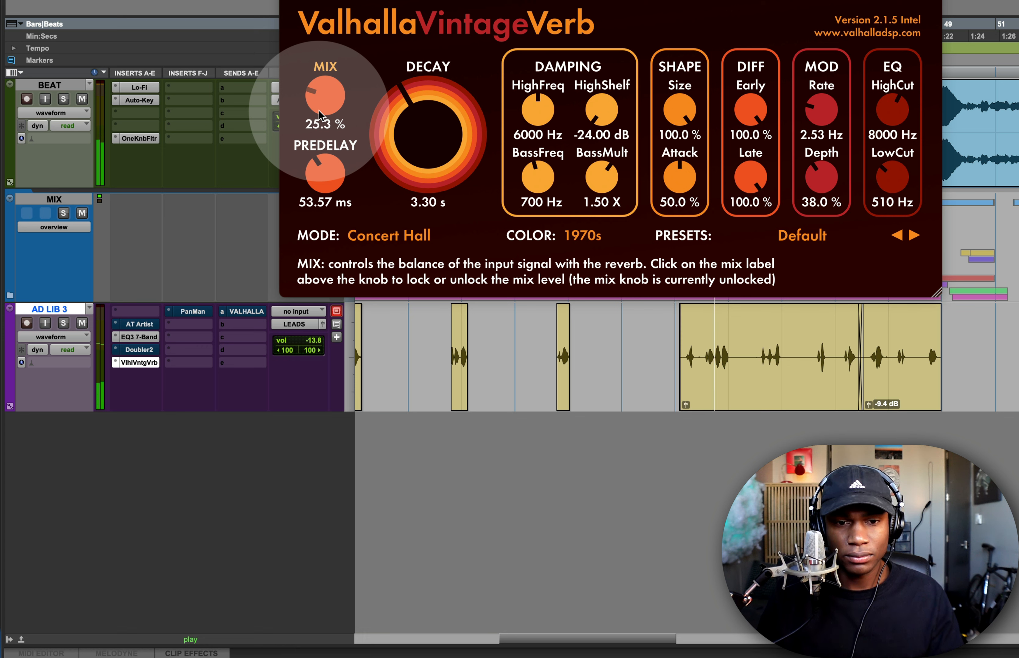
pyautogui.scroll(-3, 319, 103)
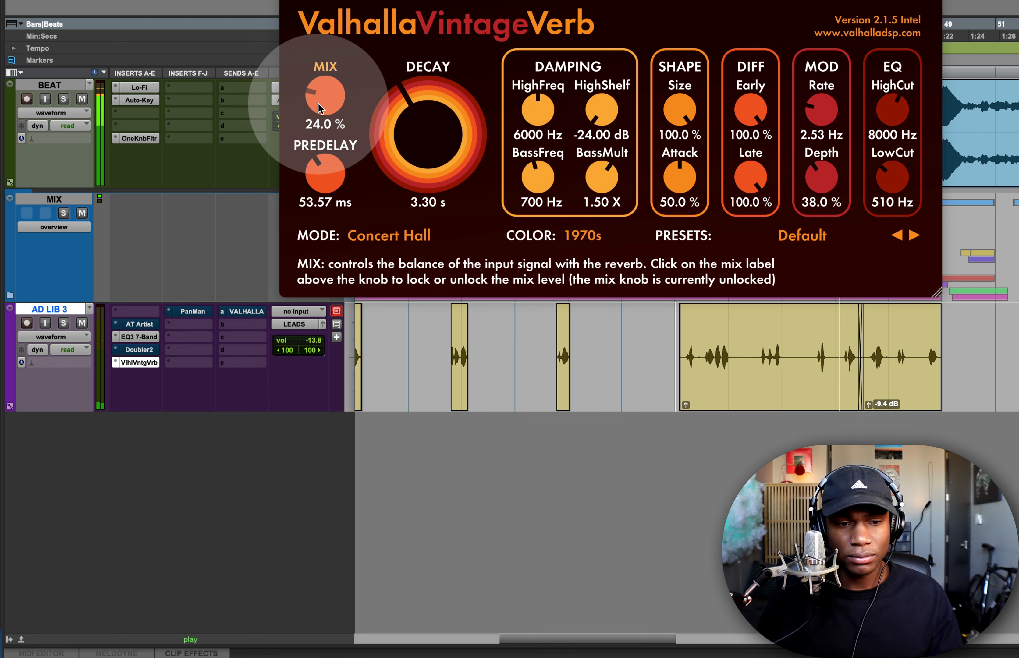
# Search for the ECHO 1/4 bus, add it as AD LIB 3's second send, and raise the send level to about -6.8 dB.
pyautogui.click(247, 330)
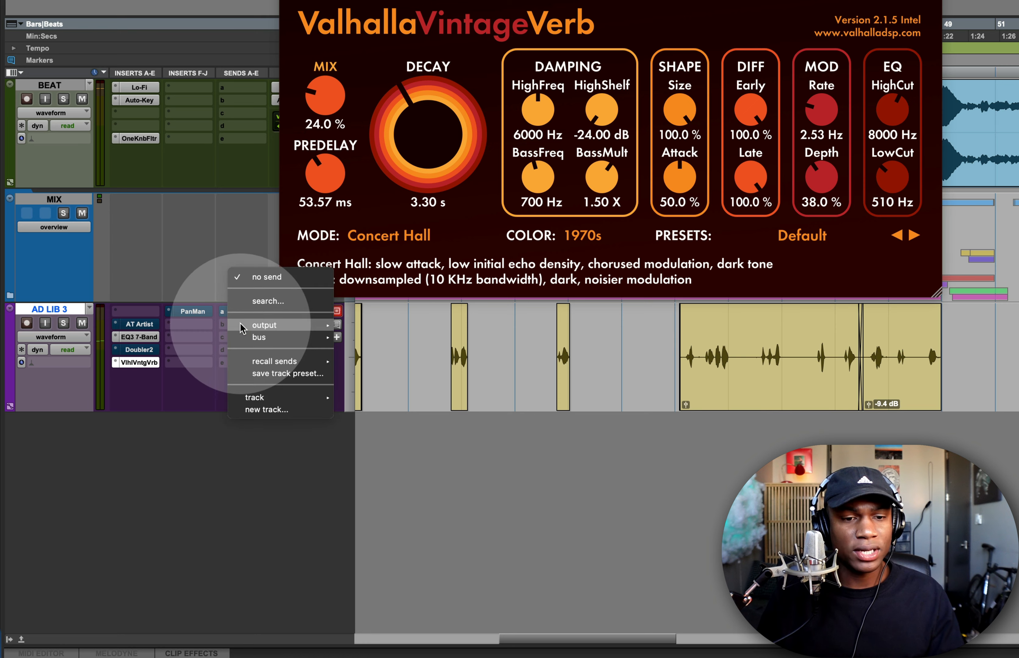
pyautogui.click(266, 301)
pyautogui.click(494, 235)
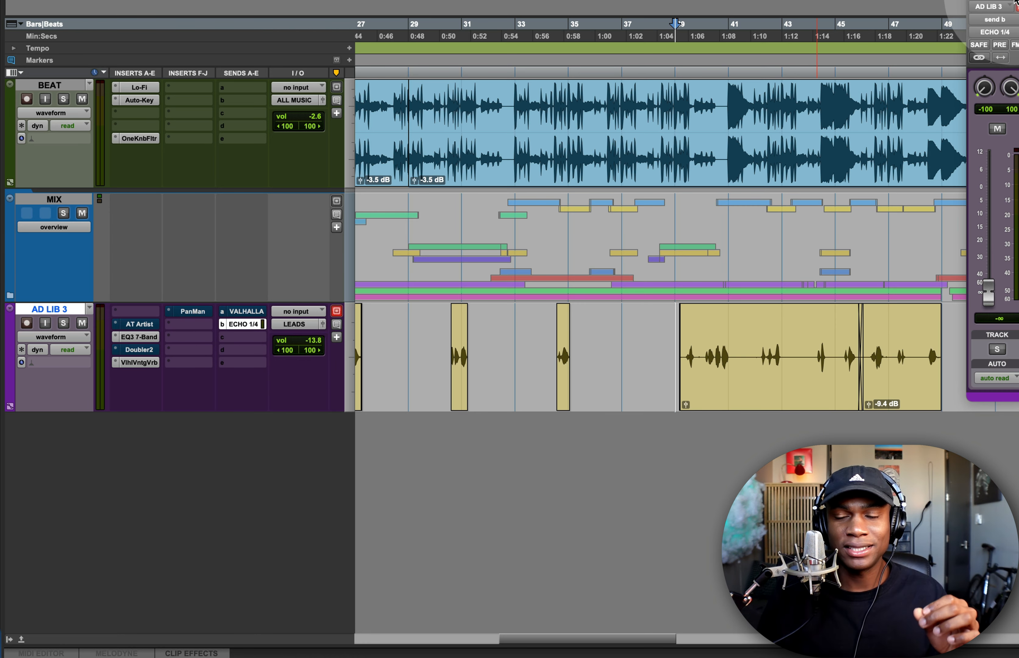
pyautogui.click(990, 299)
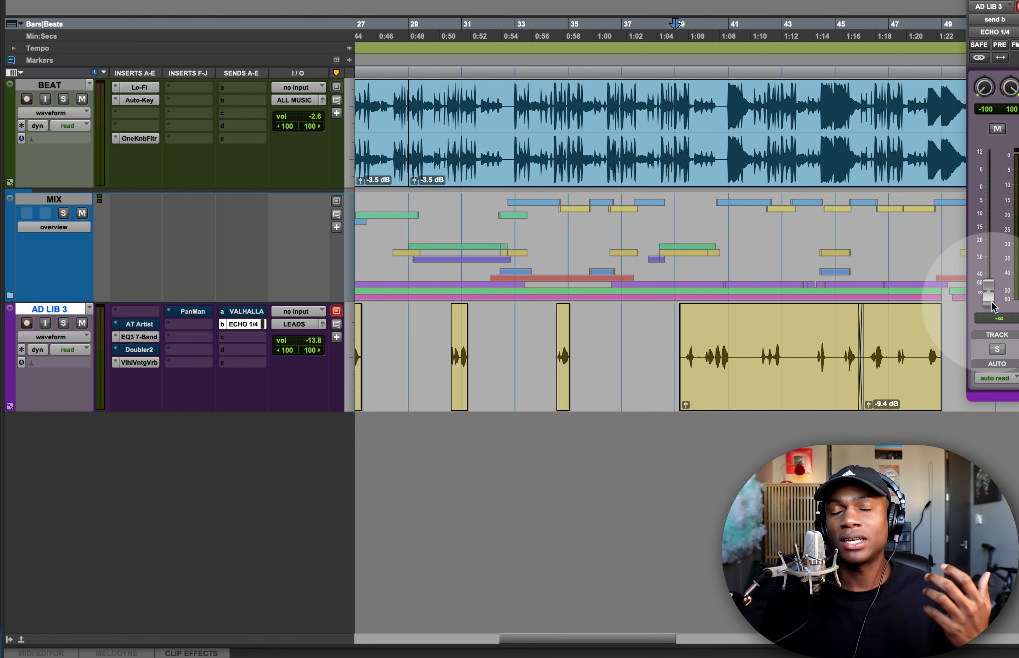
pyautogui.moveTo(991, 306); pyautogui.dragTo(990, 219)
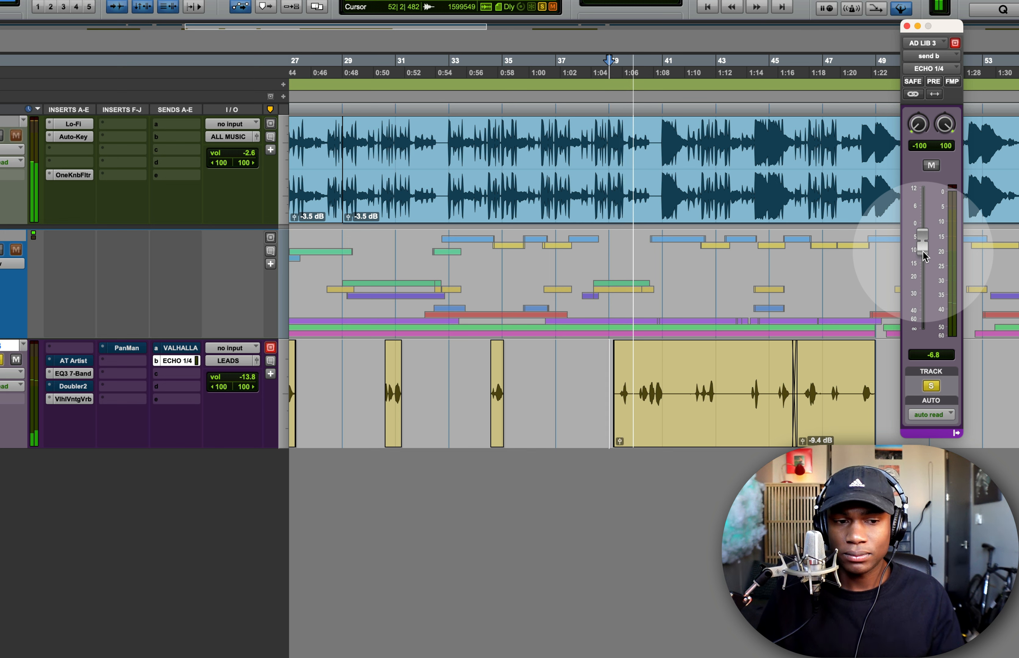
# Lower AD LIB 3's ECHO 1/4 send level to -8.1 dB during playback and unsolo the track to hear it with the music.
pyautogui.hotkey('shift', 's')
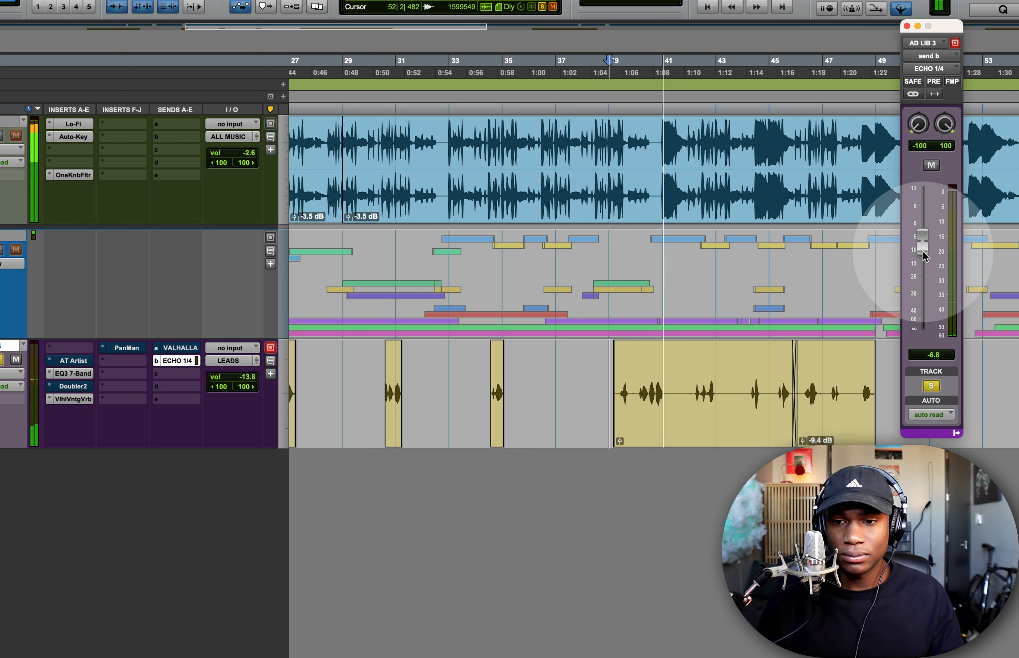
pyautogui.moveTo(924, 250)
pyautogui.mouseDown()
pyautogui.moveTo(921, 235)
pyautogui.moveTo(923, 259)
pyautogui.mouseUp()
pyautogui.hotkey('shift', 's')
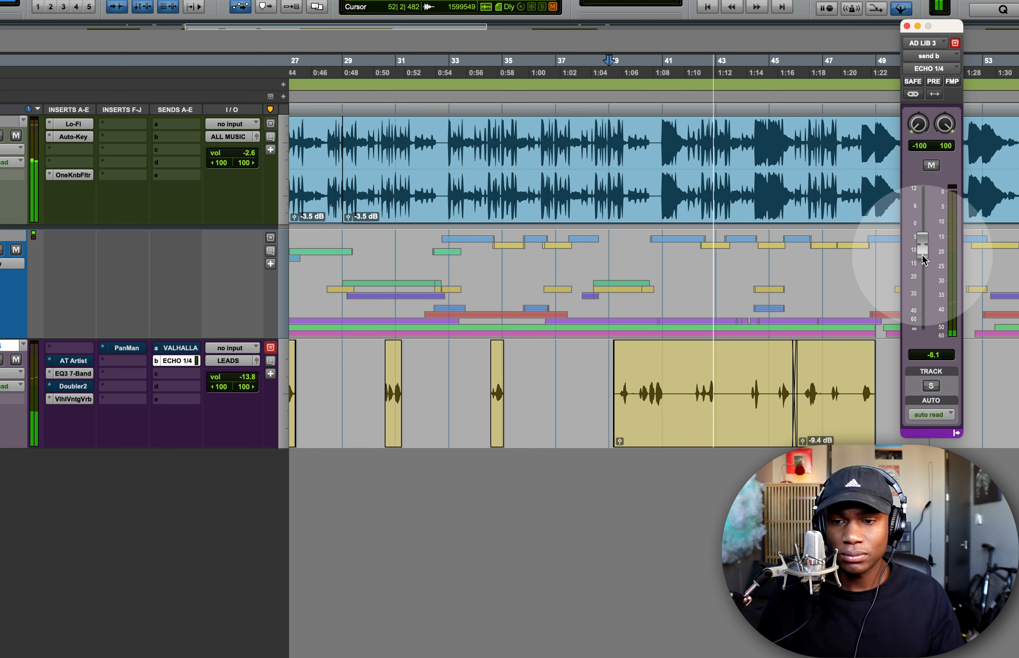
# Audition the ad-libs in the full mix through the end of the long phrase, stop playback and close the send window.
pyautogui.moveTo(732, 389); pyautogui.dragTo(706, 391)
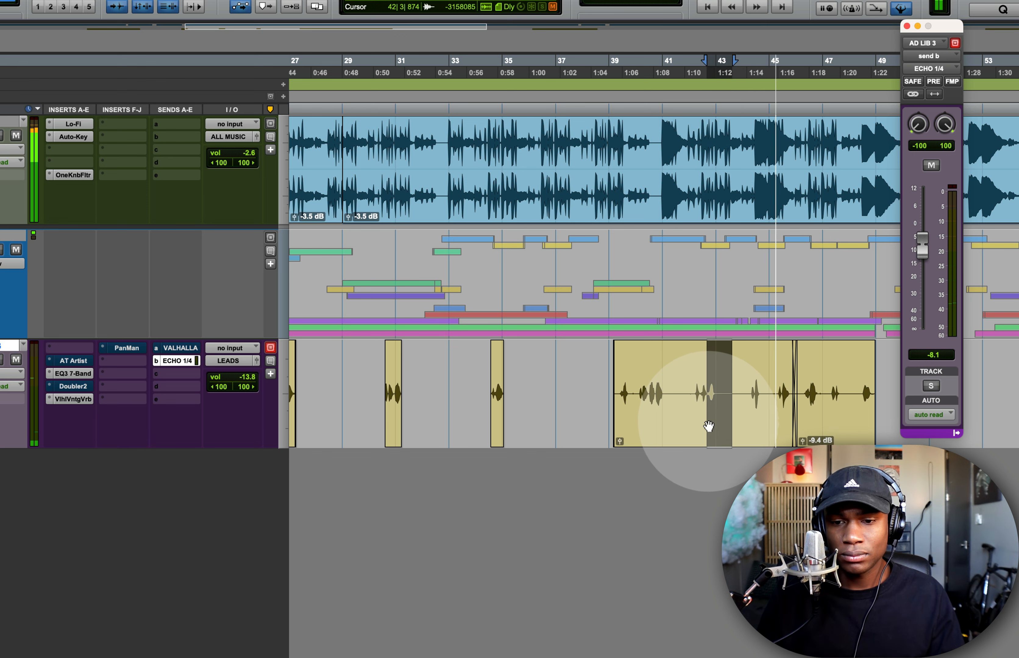
pyautogui.click(766, 377)
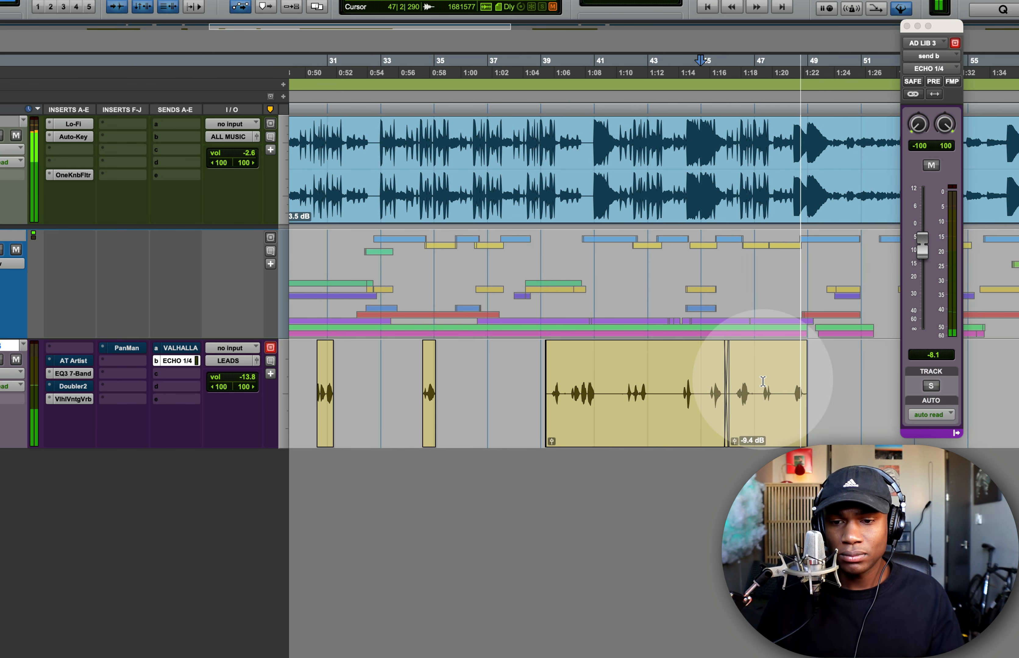
pyautogui.press('space')
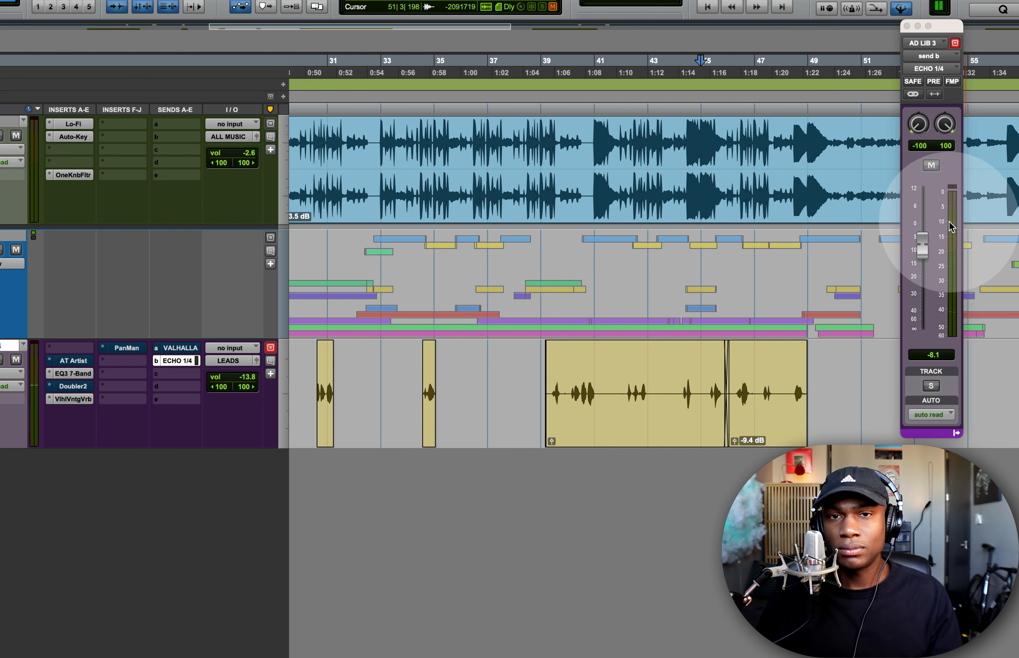
pyautogui.press('super+w')
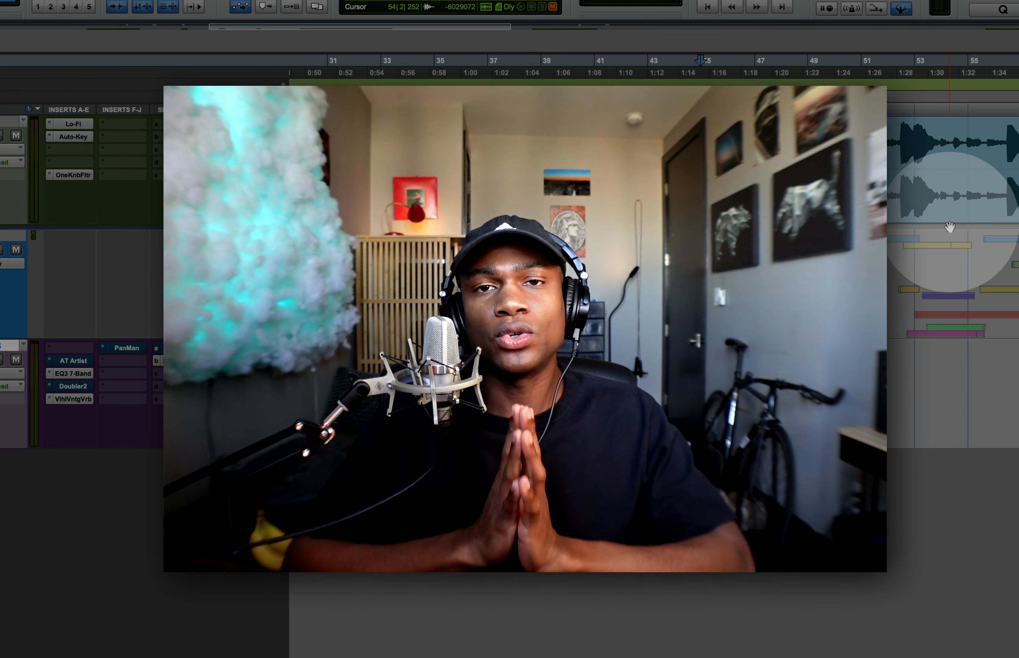